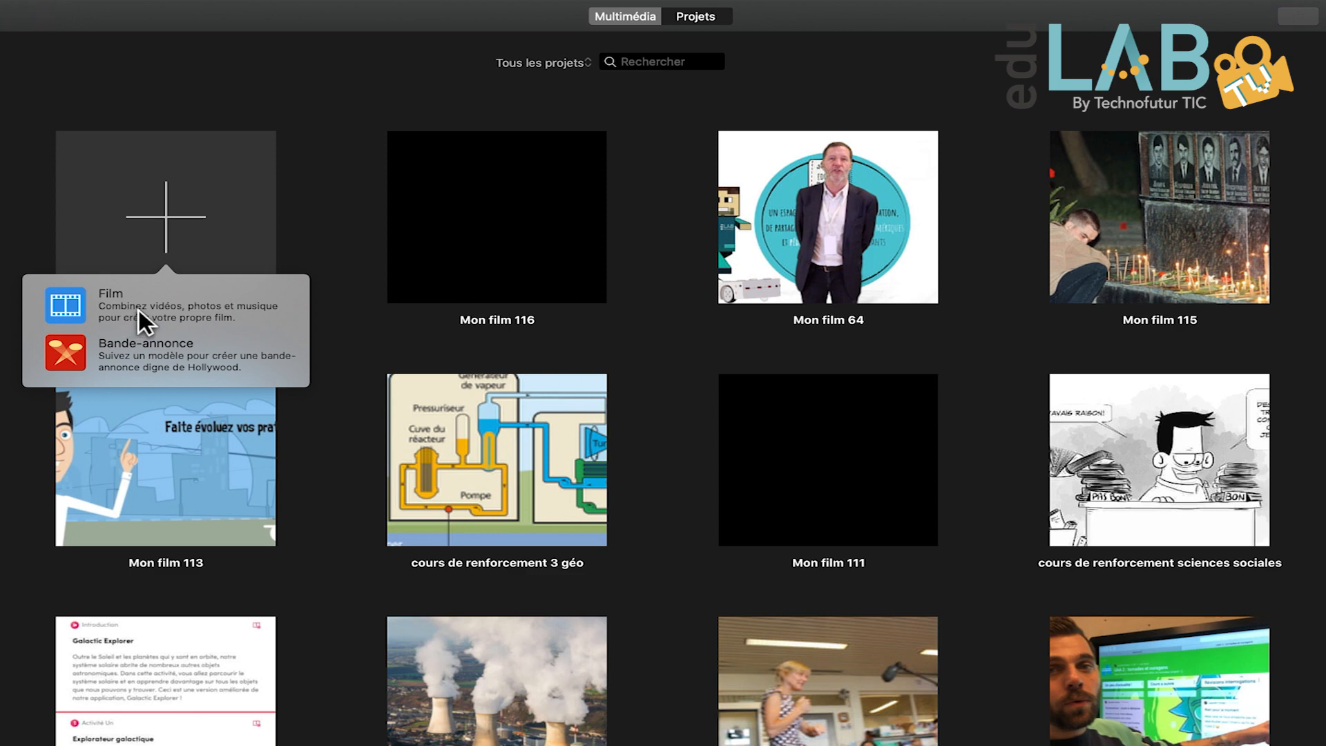
# Create a new movie project and import the Tutoriel Imovie folder from the desktop (Bureau).
pyautogui.click(138, 310)
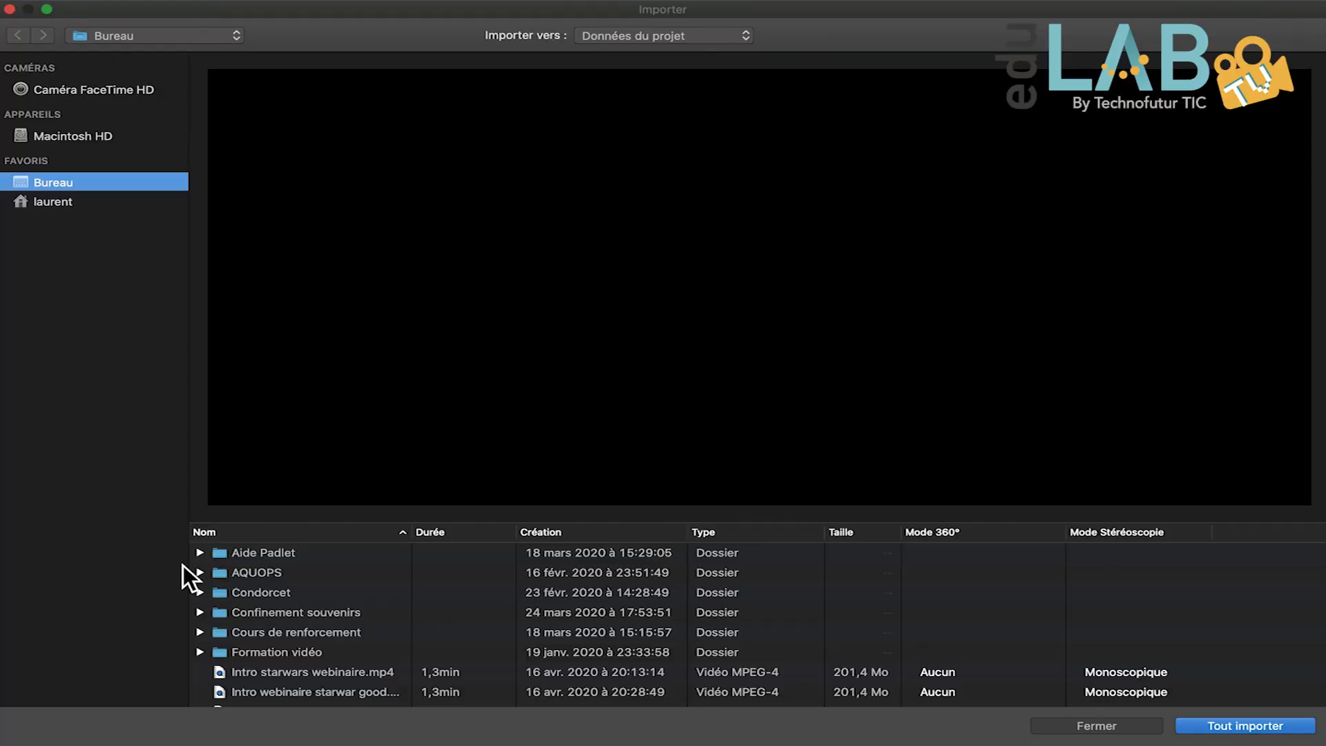
pyautogui.scroll(-5, 349, 608)
pyautogui.scroll(-3, 350, 609)
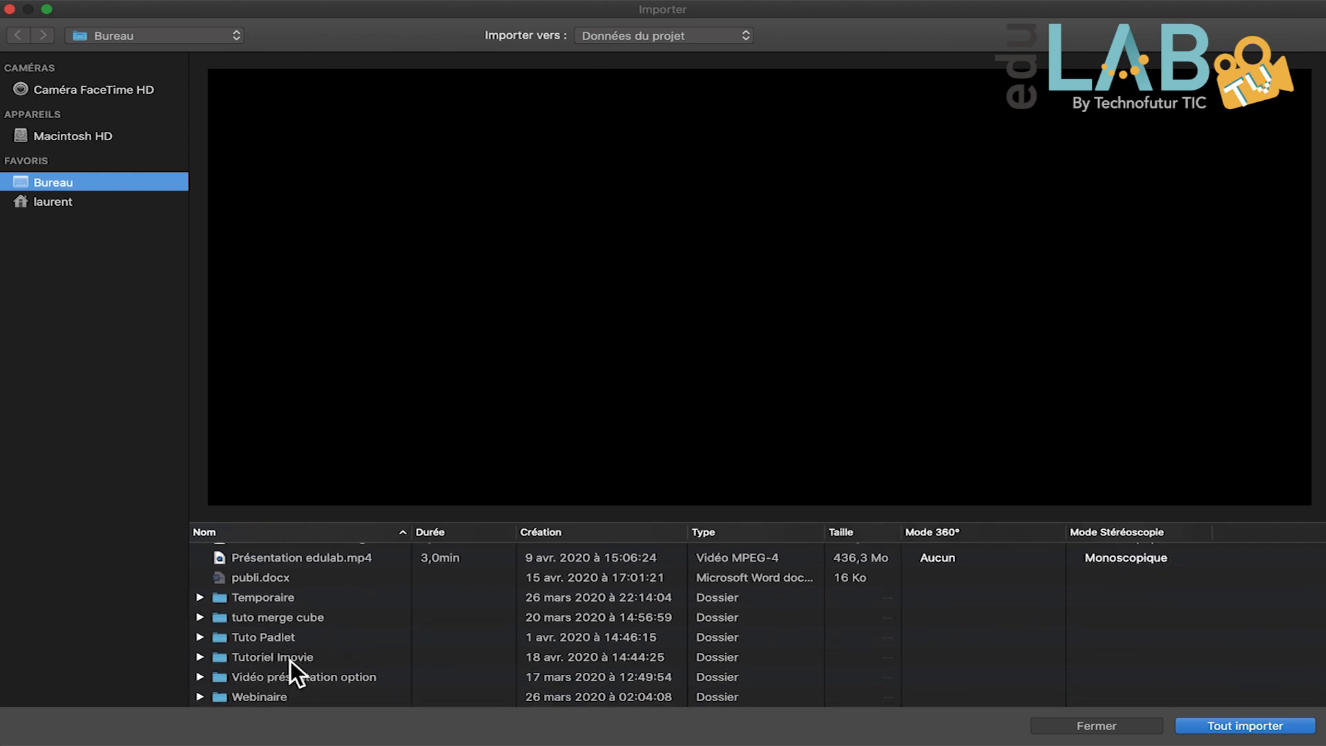
pyautogui.click(199, 657)
pyautogui.scroll(-3, 333, 671)
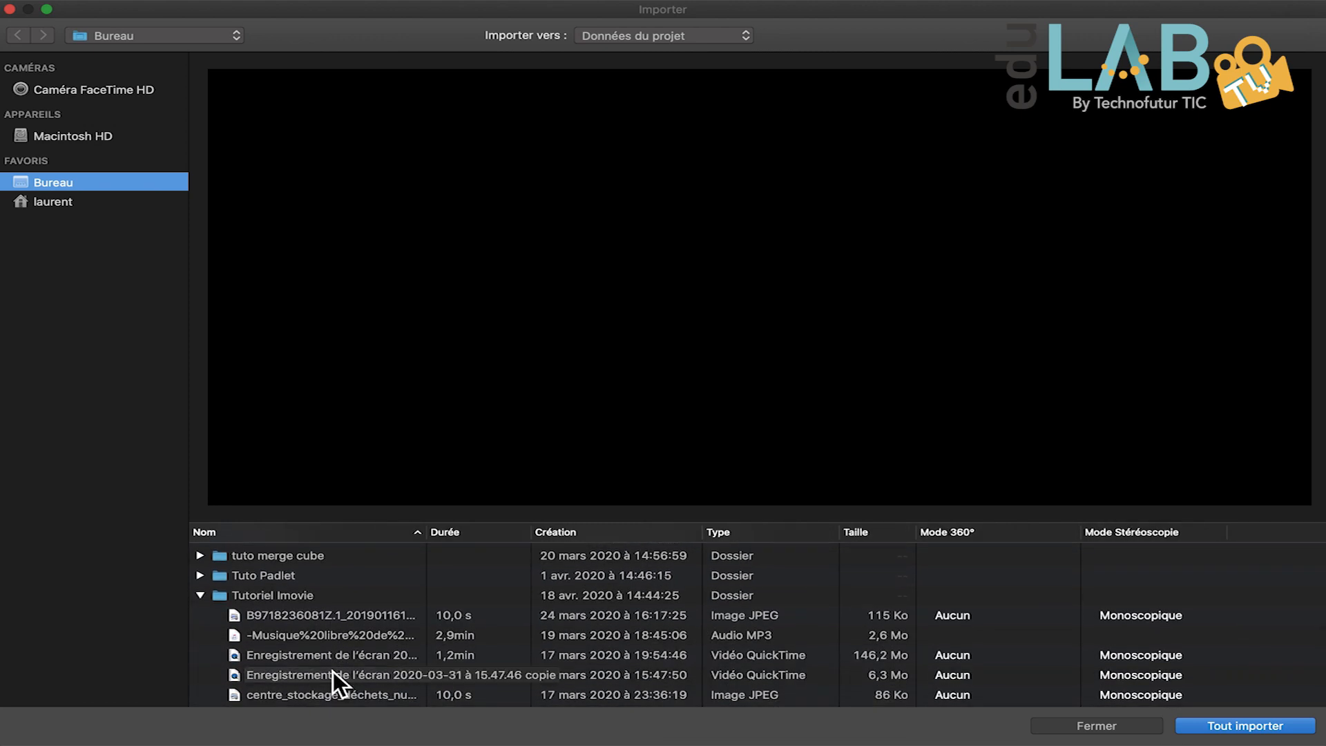
pyautogui.click(277, 597)
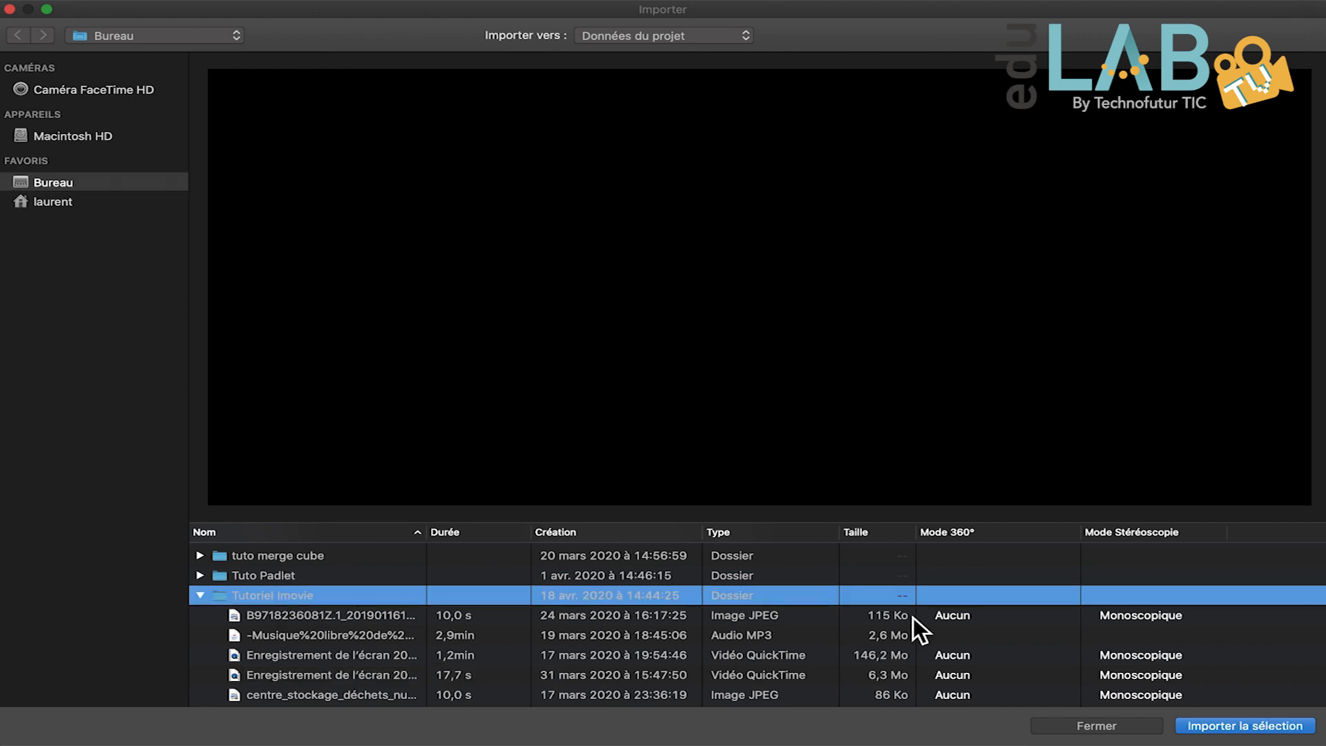
pyautogui.click(1232, 731)
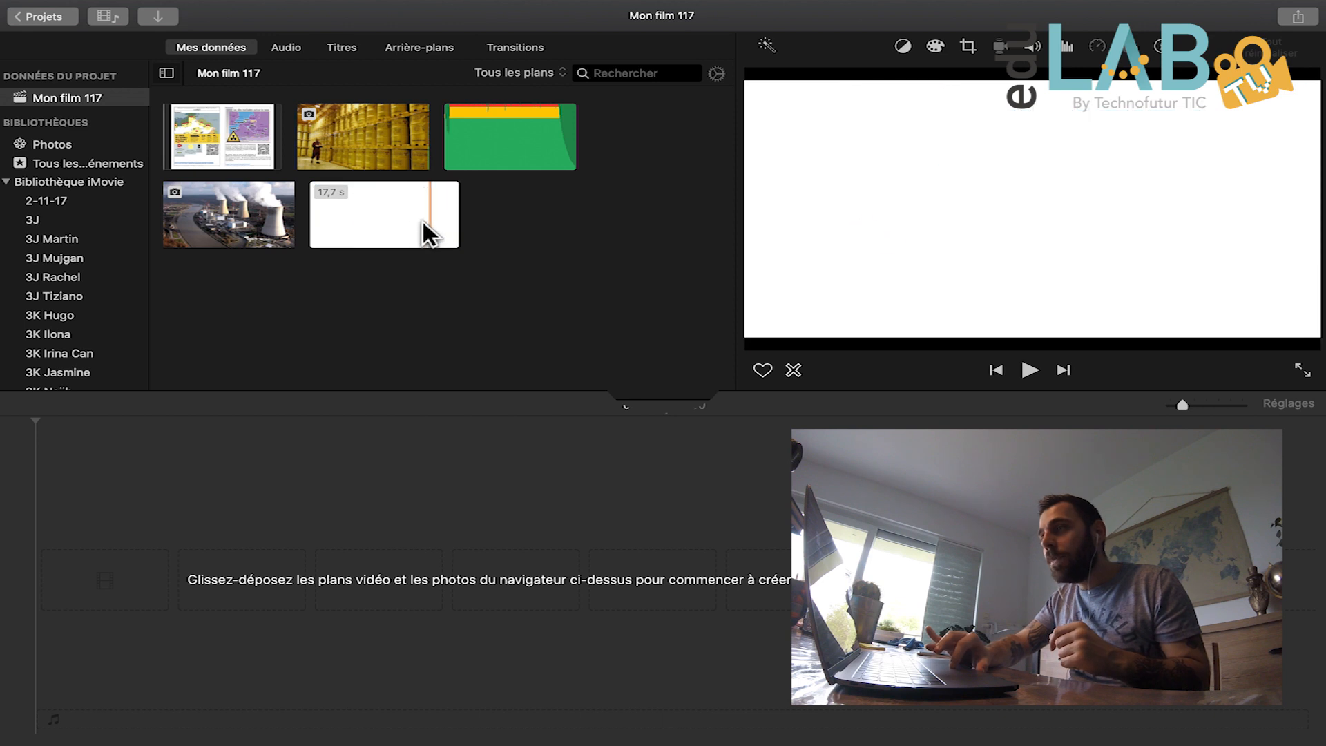
# Place the 17.7 s cartoon intro clip at the start of the timeline, undoing any second copy.
pyautogui.click(413, 221)
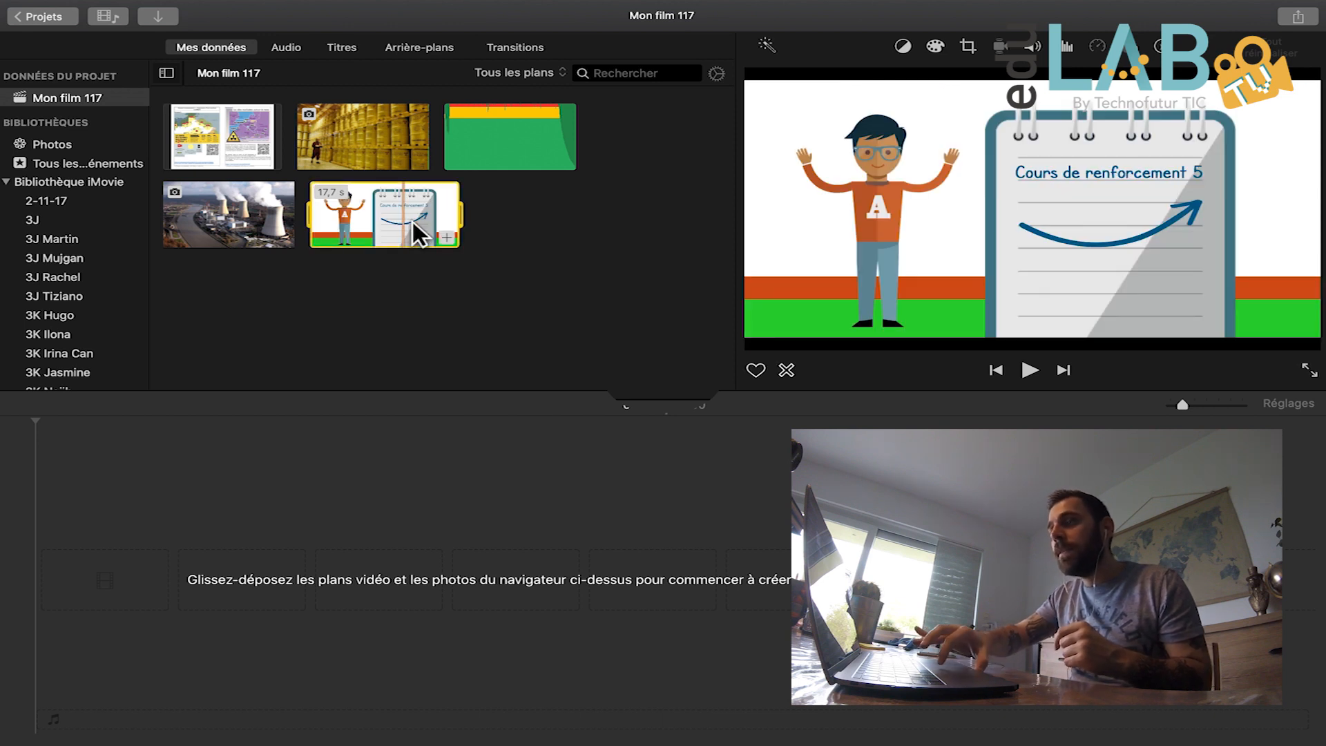
pyautogui.moveTo(244, 406)
pyautogui.mouseDown()
pyautogui.moveTo(174, 468)
pyautogui.moveTo(71, 599)
pyautogui.mouseUp()
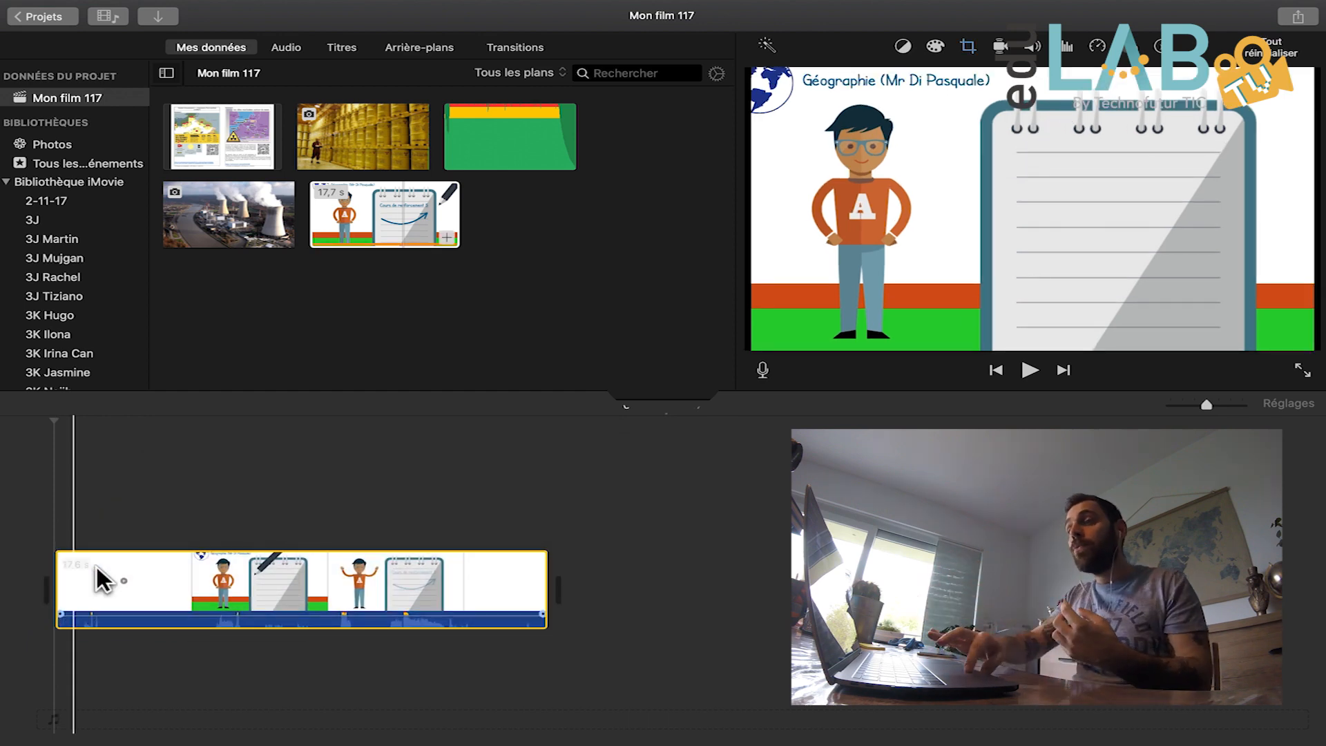
pyautogui.moveTo(341, 239); pyautogui.dragTo(571, 489)
pyautogui.press('super+z')
pyautogui.click(357, 204)
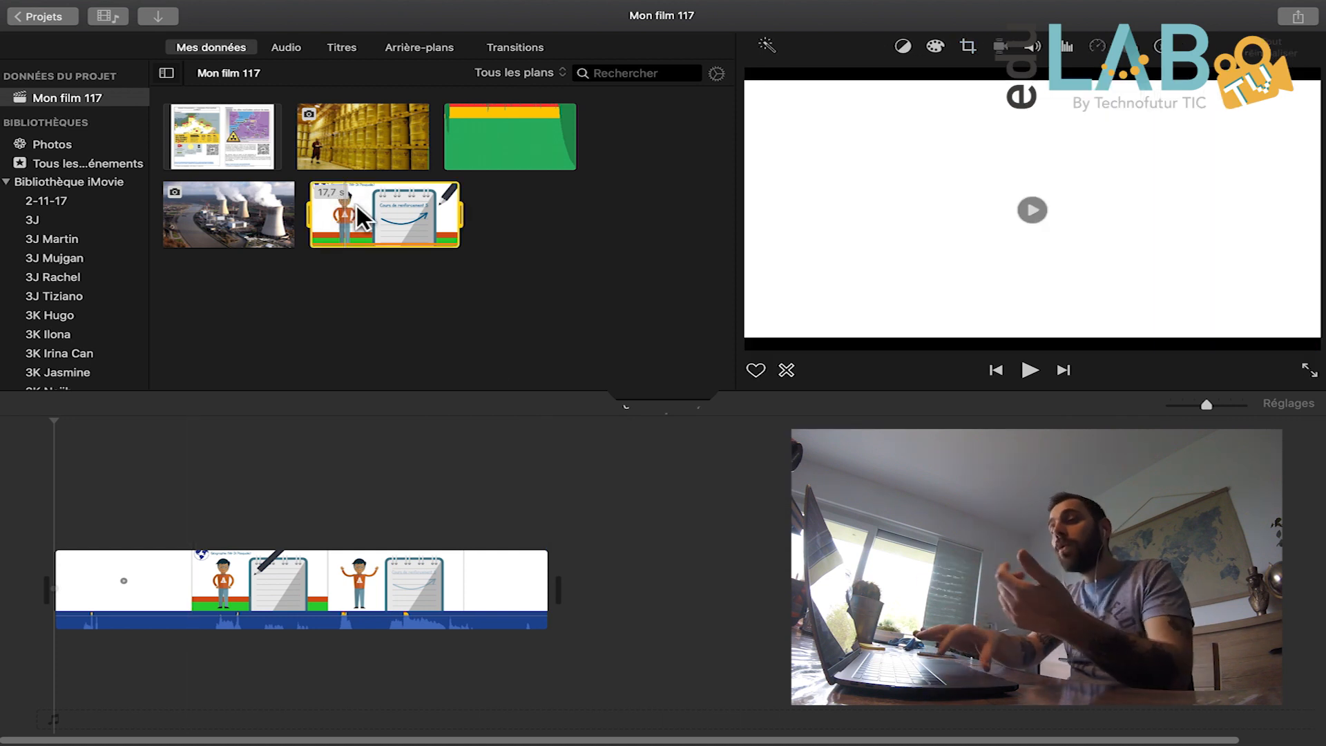
# Move the playhead from the start to the end of the intro clip and add the 1.2 min document video after it.
pyautogui.click(59, 430)
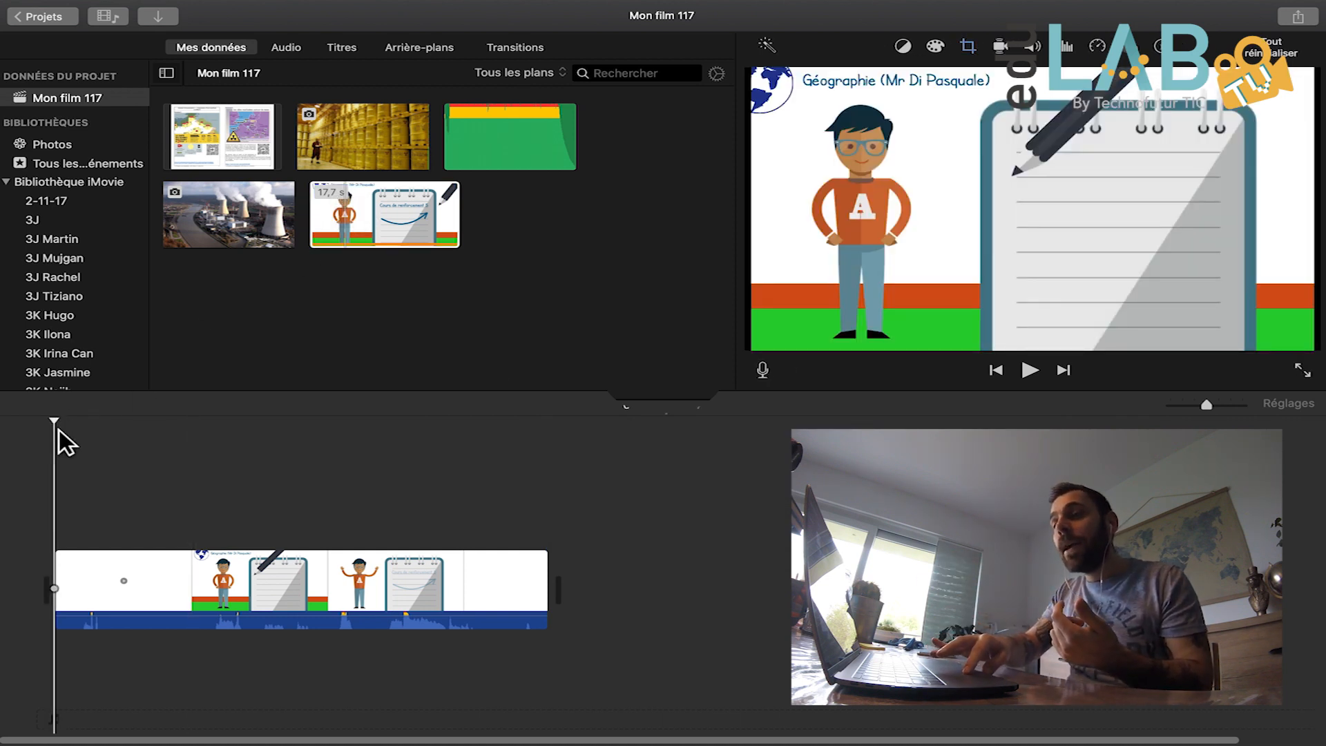
pyautogui.click(63, 430)
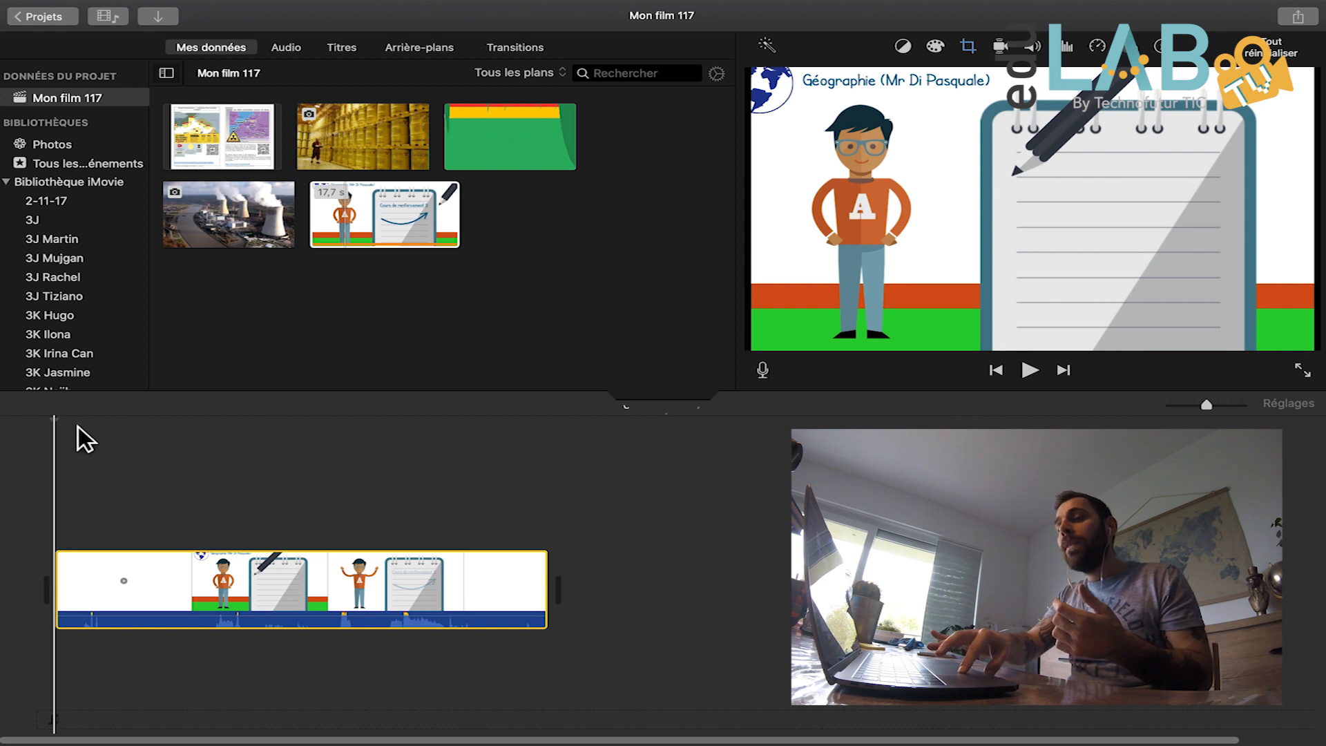
pyautogui.moveTo(65, 424); pyautogui.dragTo(316, 437)
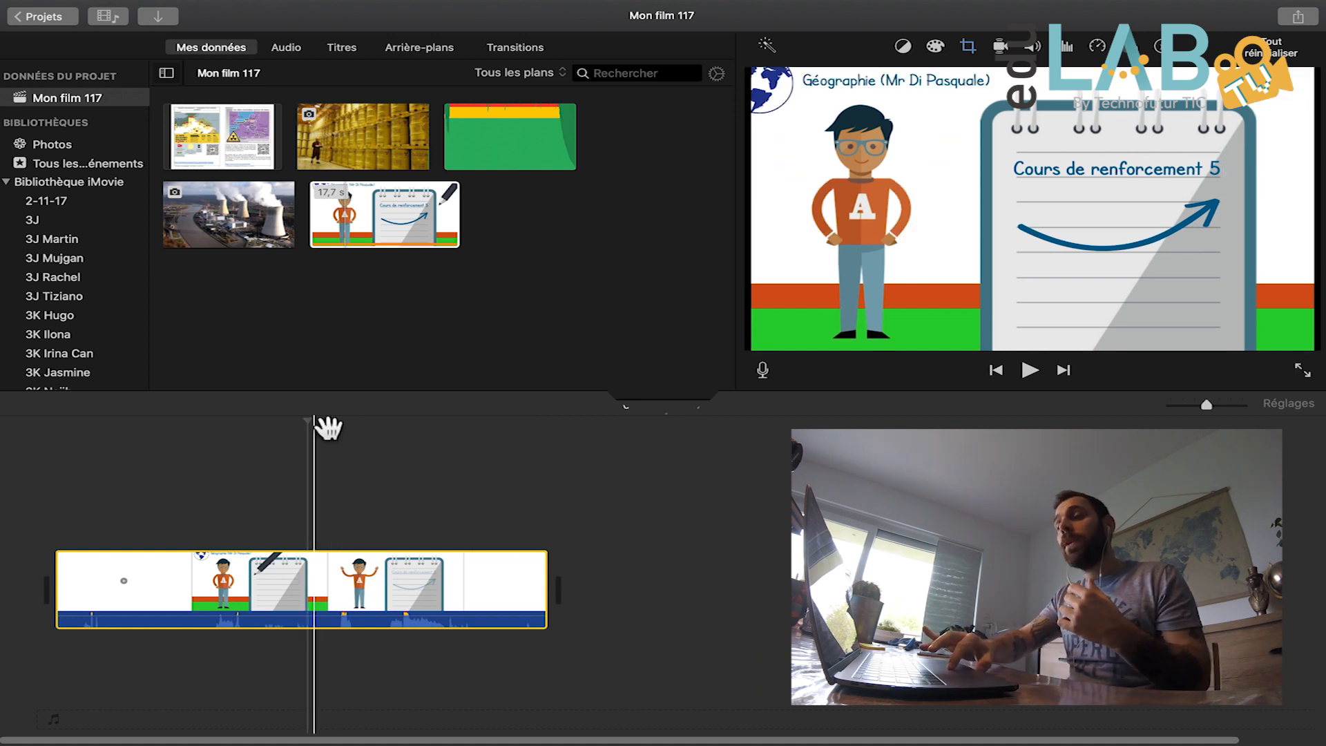
pyautogui.moveTo(320, 432); pyautogui.dragTo(573, 441)
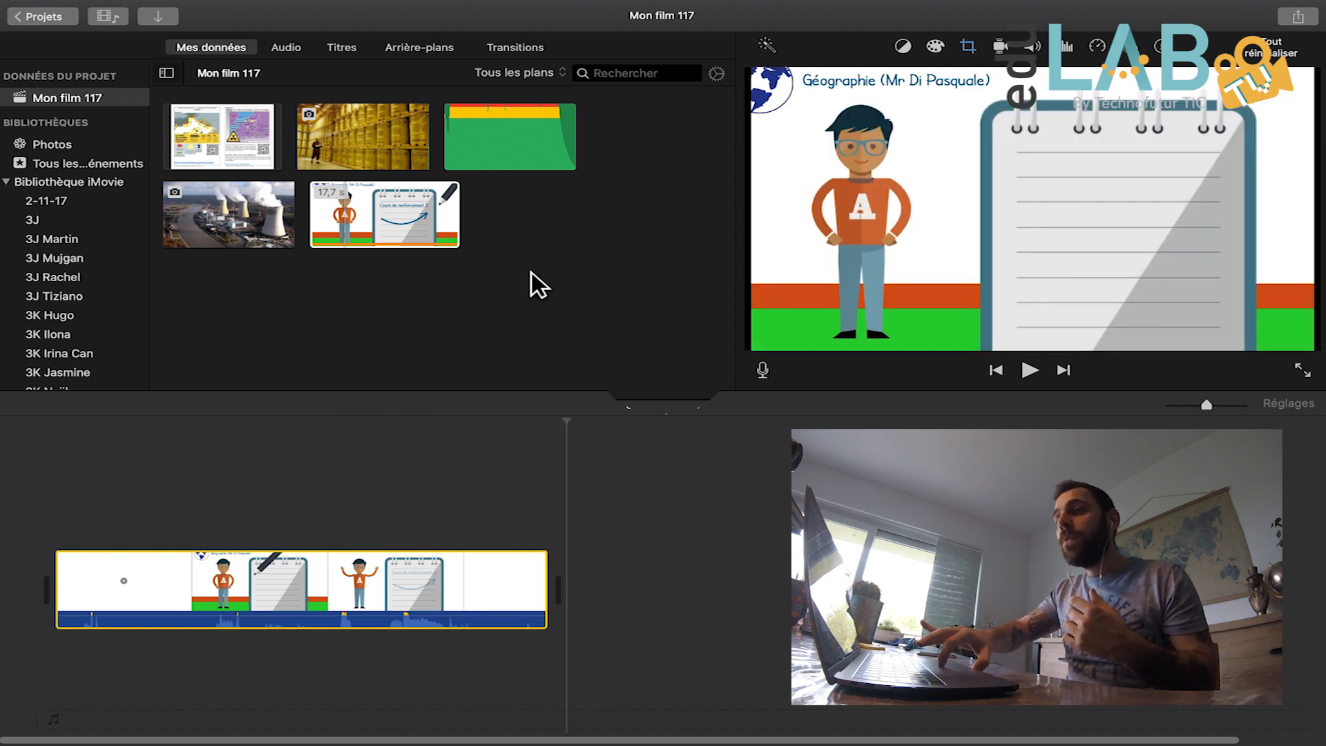
pyautogui.moveTo(238, 144); pyautogui.dragTo(587, 563)
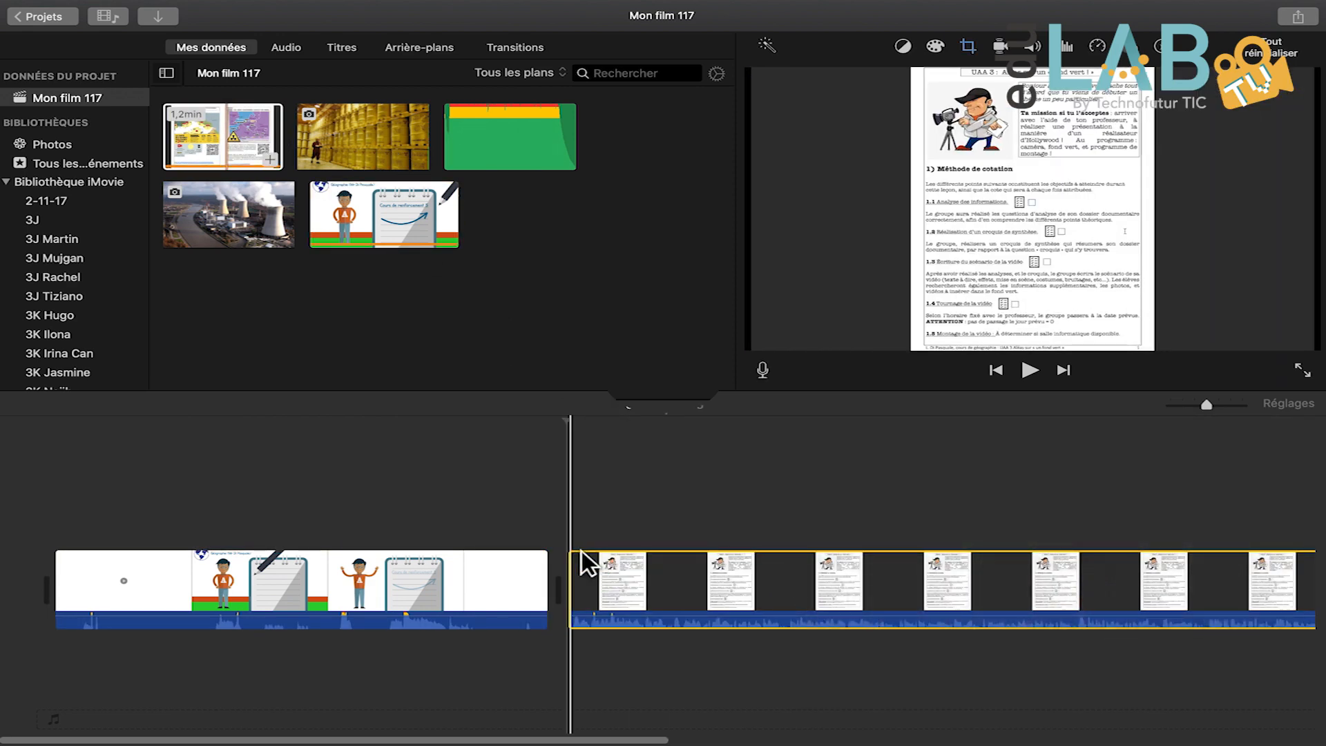
# Play the first moments of the document video in the timeline, with the intro clip selected.
pyautogui.click(516, 561)
pyautogui.press('space')
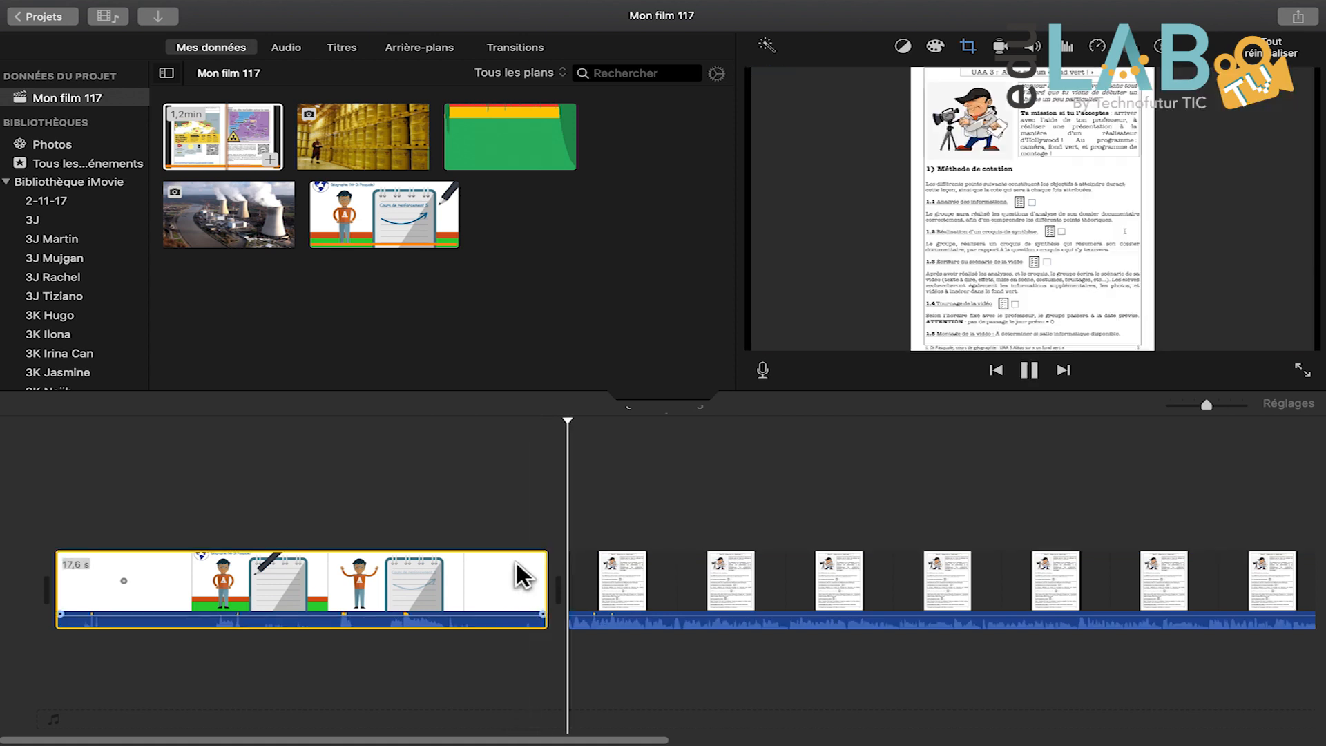
pyautogui.press('space')
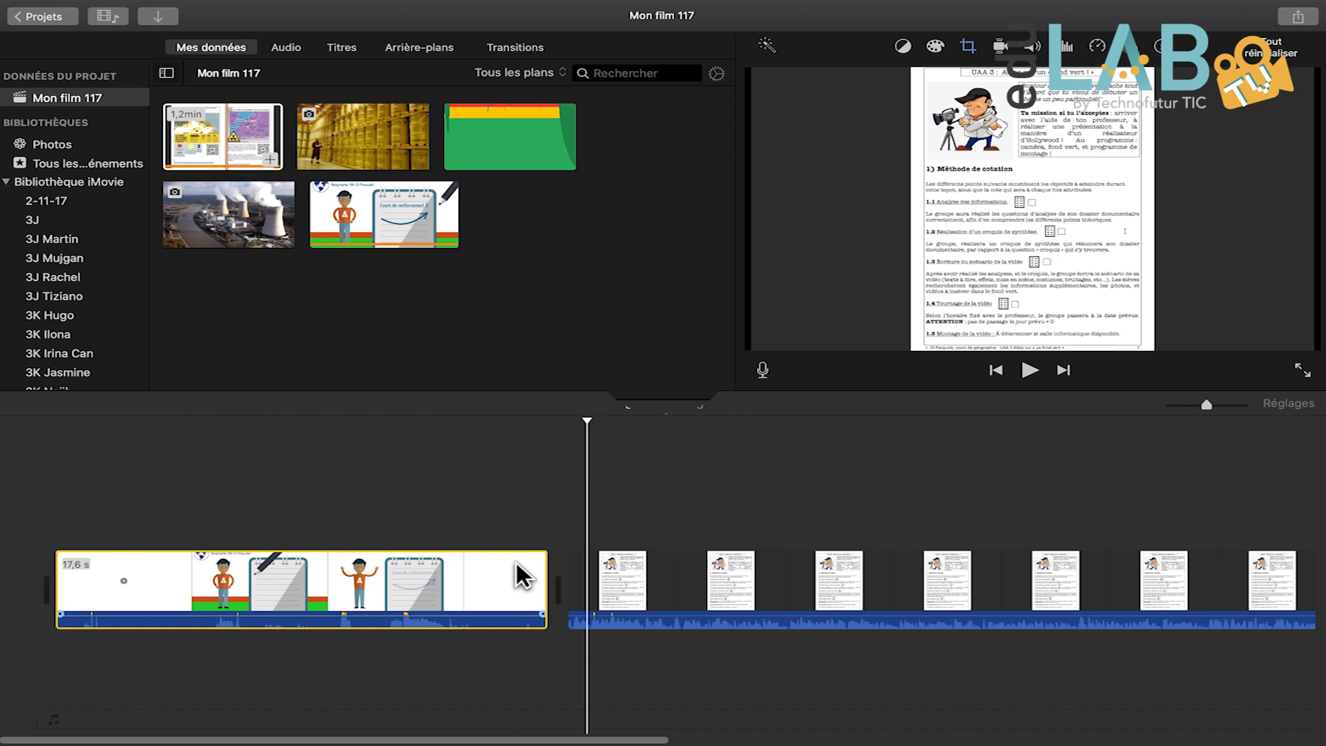
# Trim the start of the document video and the end of the intro clip slightly where they meet.
pyautogui.click(667, 563)
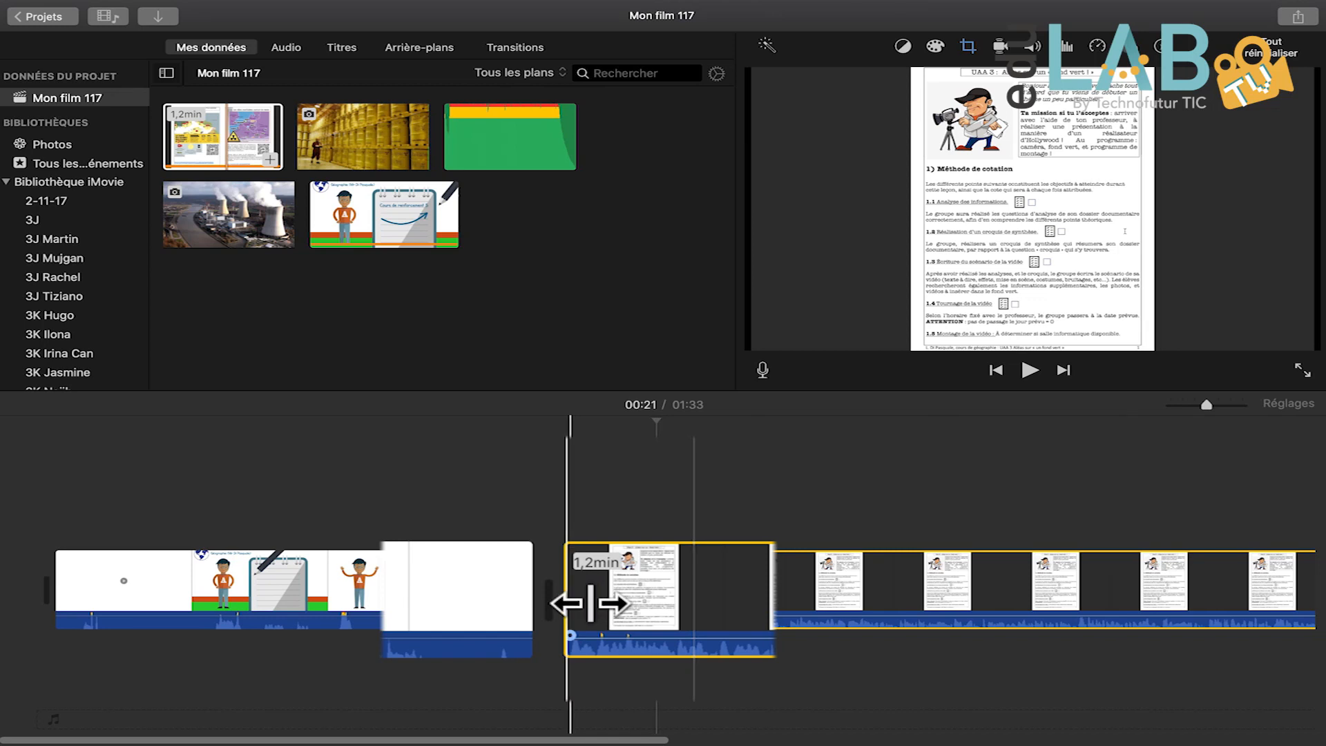
pyautogui.click(591, 603)
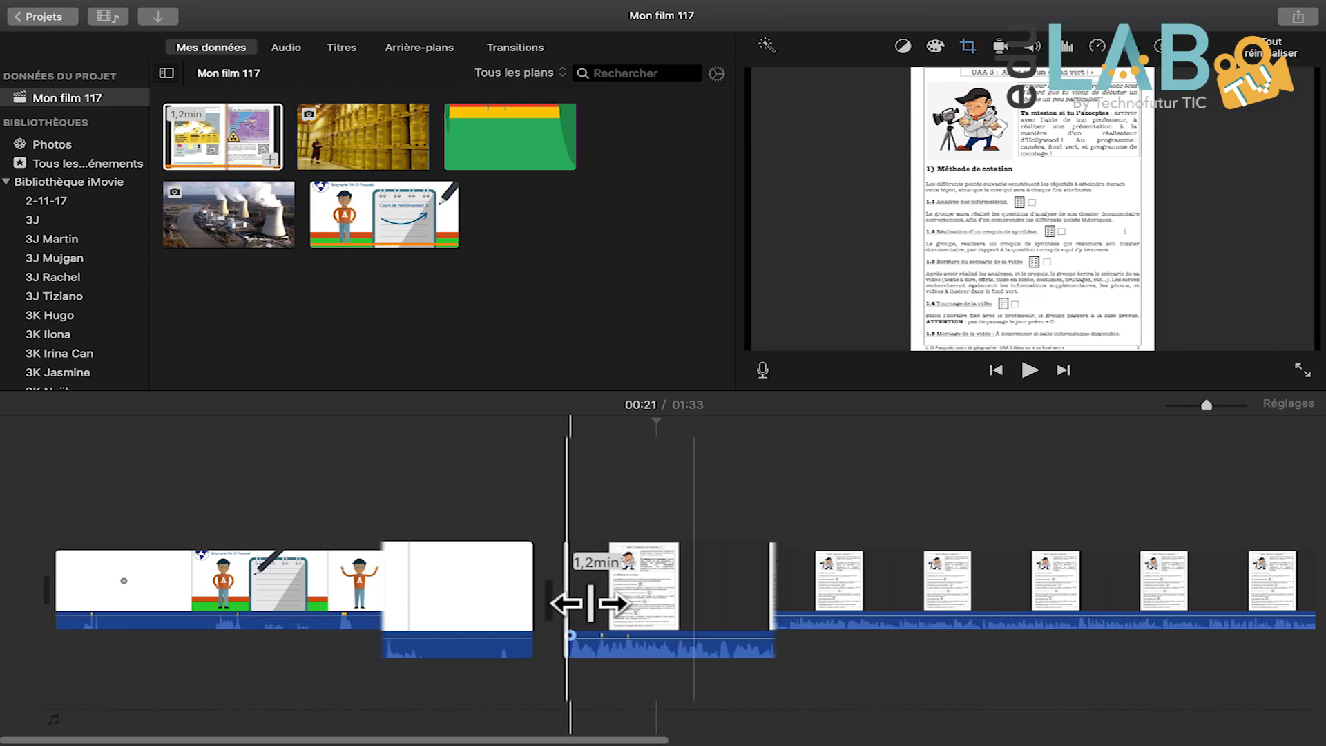
pyautogui.moveTo(591, 604)
pyautogui.mouseDown()
pyautogui.moveTo(735, 606)
pyautogui.moveTo(630, 601)
pyautogui.moveTo(607, 585)
pyautogui.mouseUp()
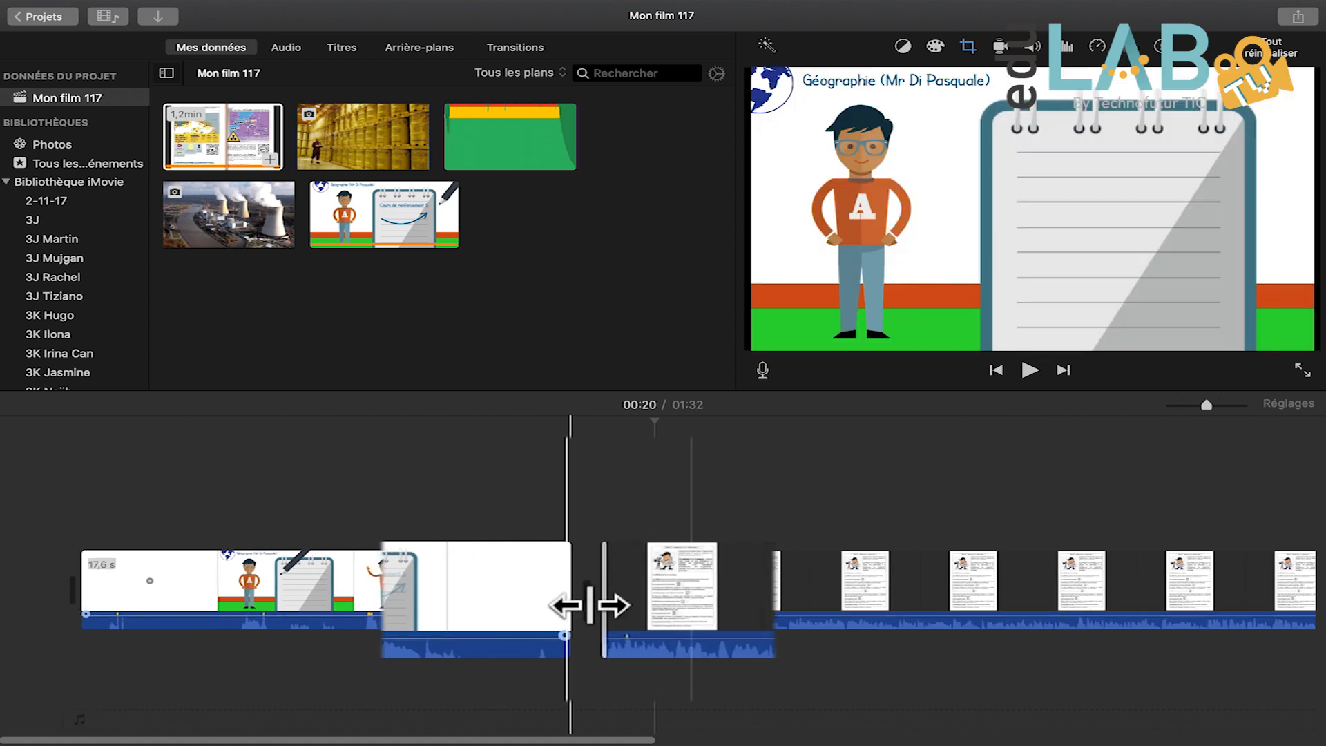
pyautogui.moveTo(577, 605)
pyautogui.mouseDown()
pyautogui.moveTo(426, 597)
pyautogui.moveTo(577, 598)
pyautogui.mouseUp()
# Split the document video at 00:32.
pyautogui.click(925, 425)
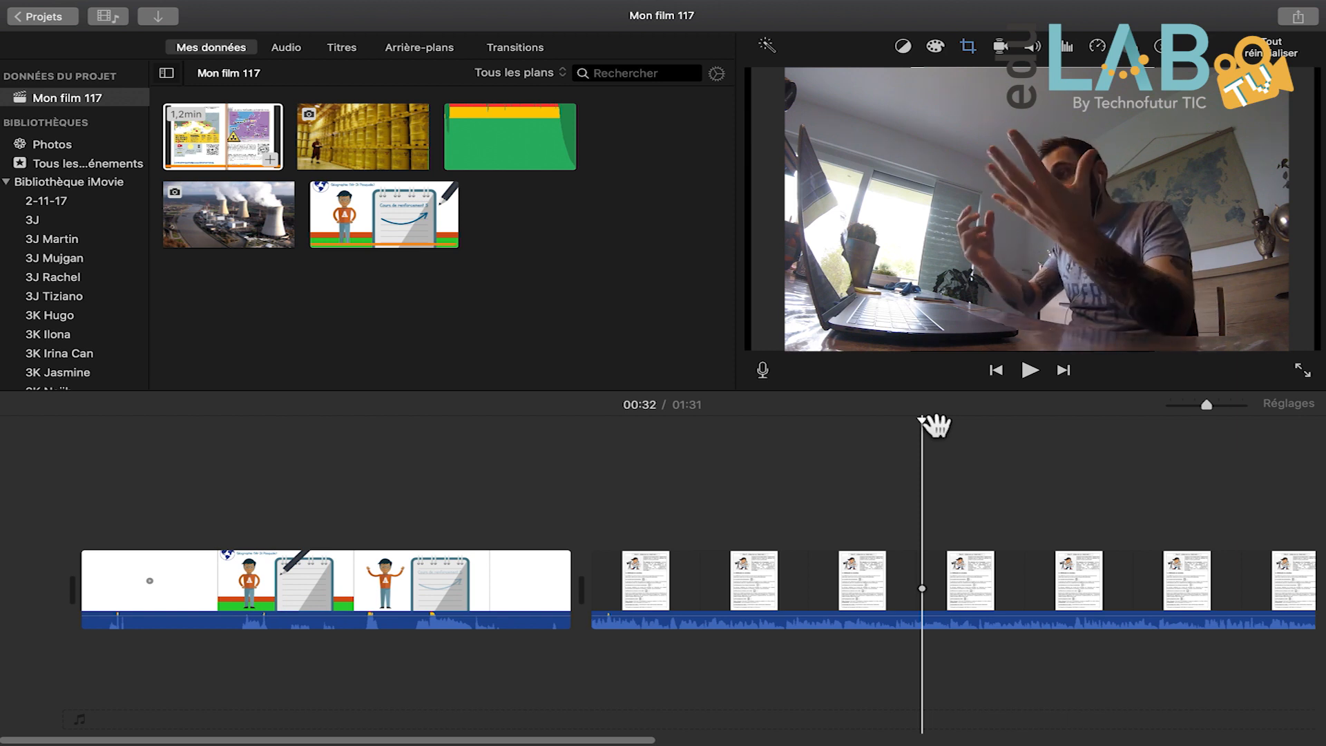
pyautogui.rightClick(928, 570)
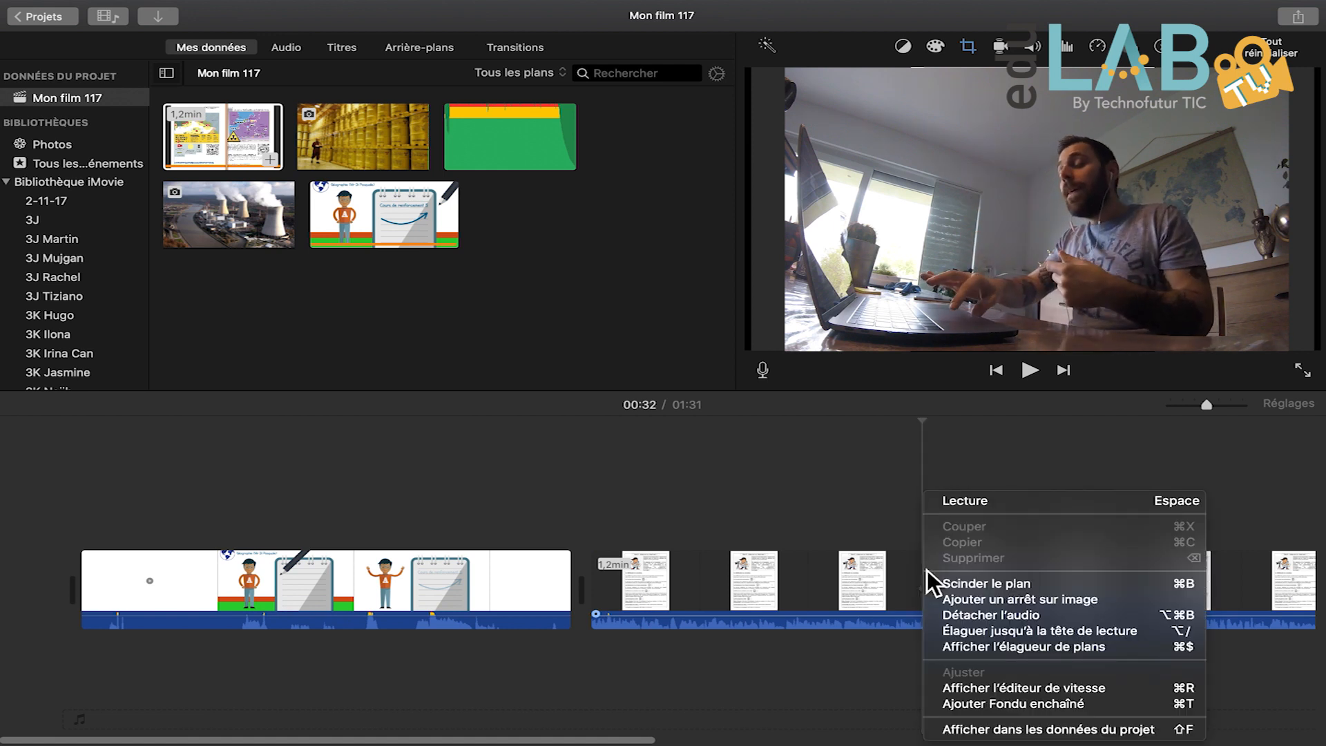
pyautogui.click(992, 588)
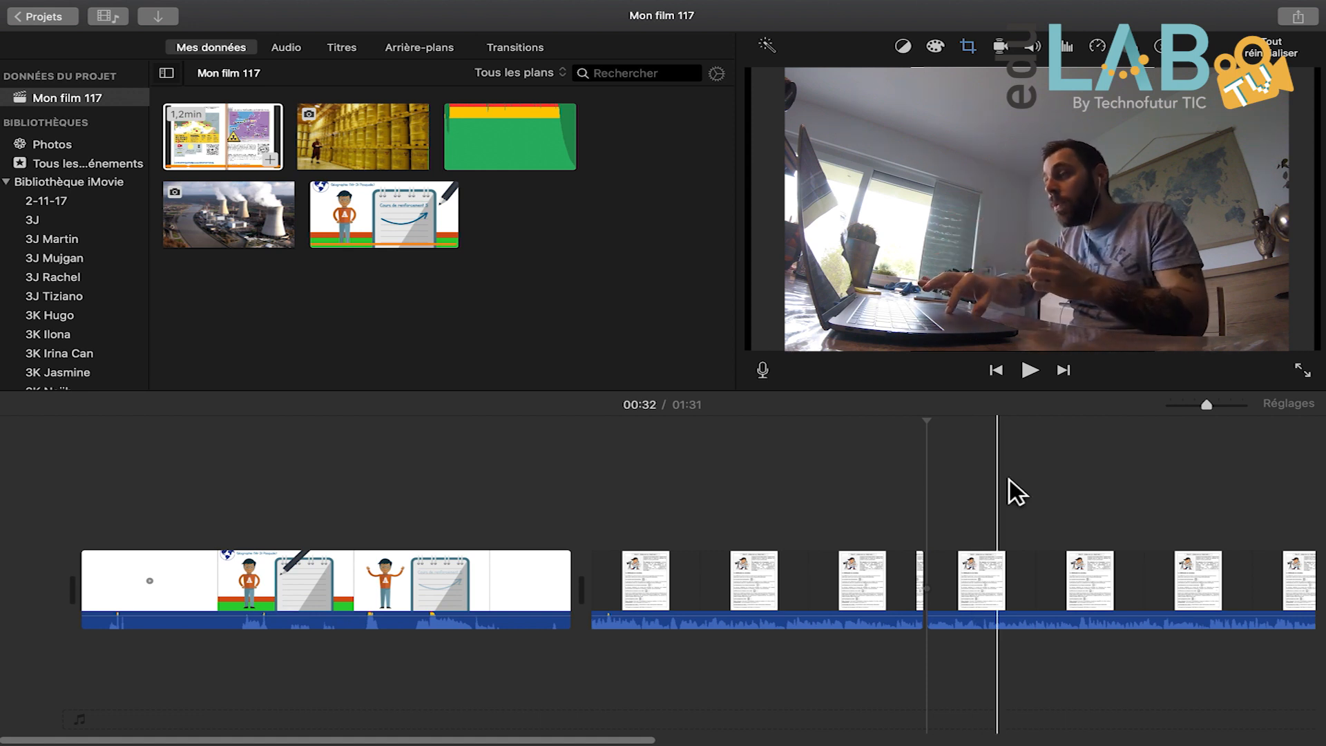
# Split the remaining part of the document video at 00:37 and delete the 5.0 s segment between the two cuts.
pyautogui.click(1049, 574)
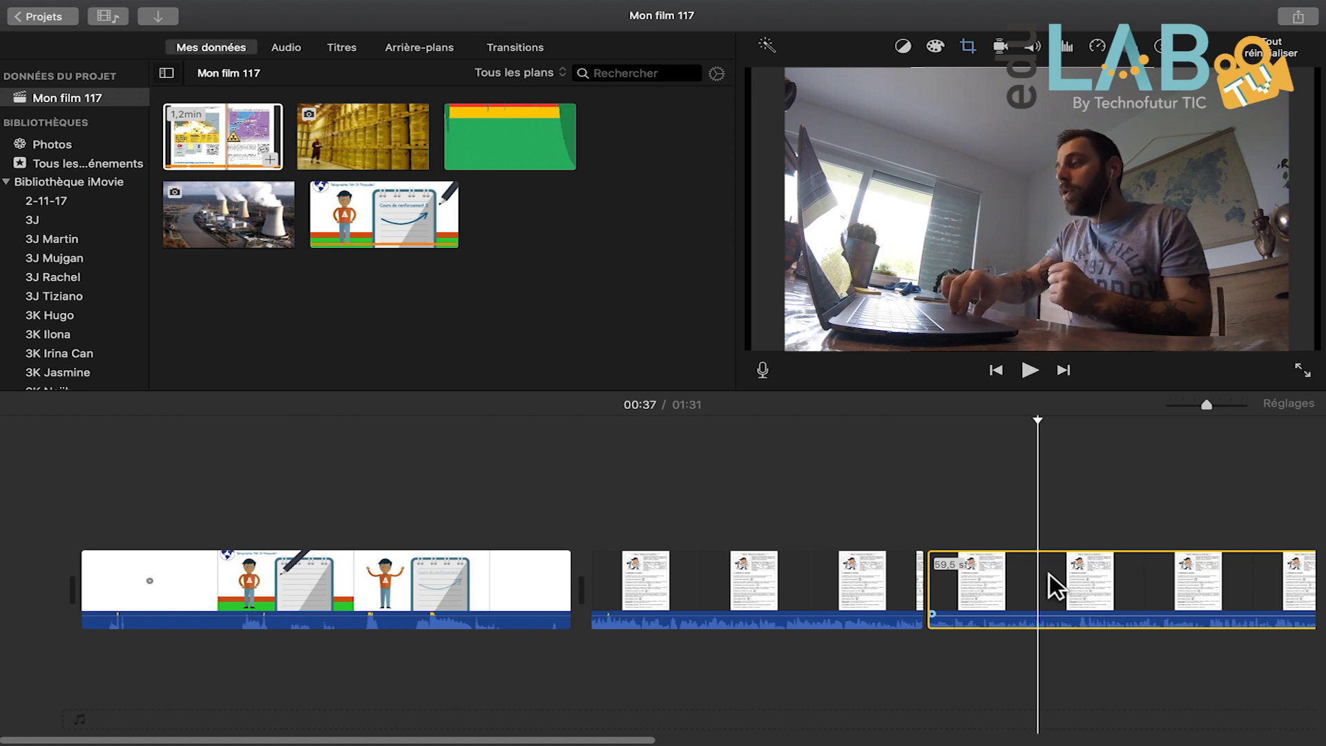
pyautogui.rightClick(1049, 573)
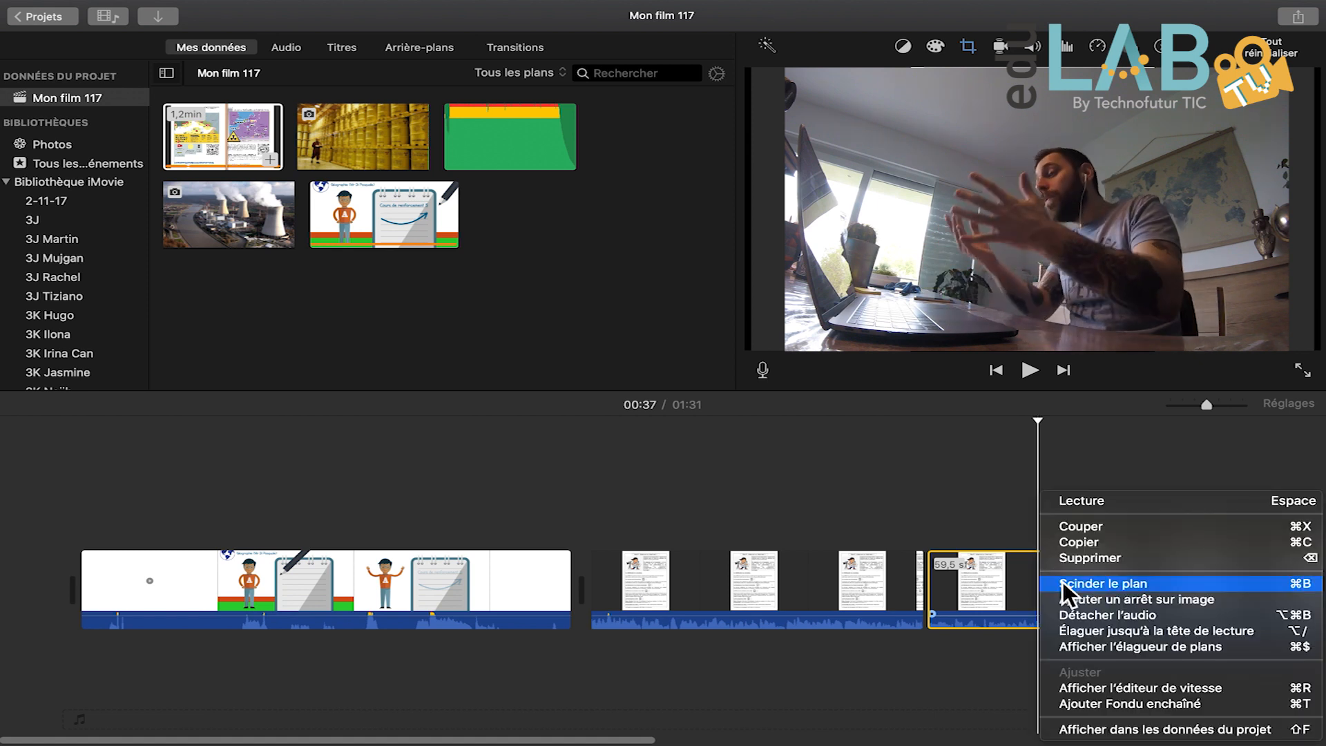
pyautogui.click(1064, 583)
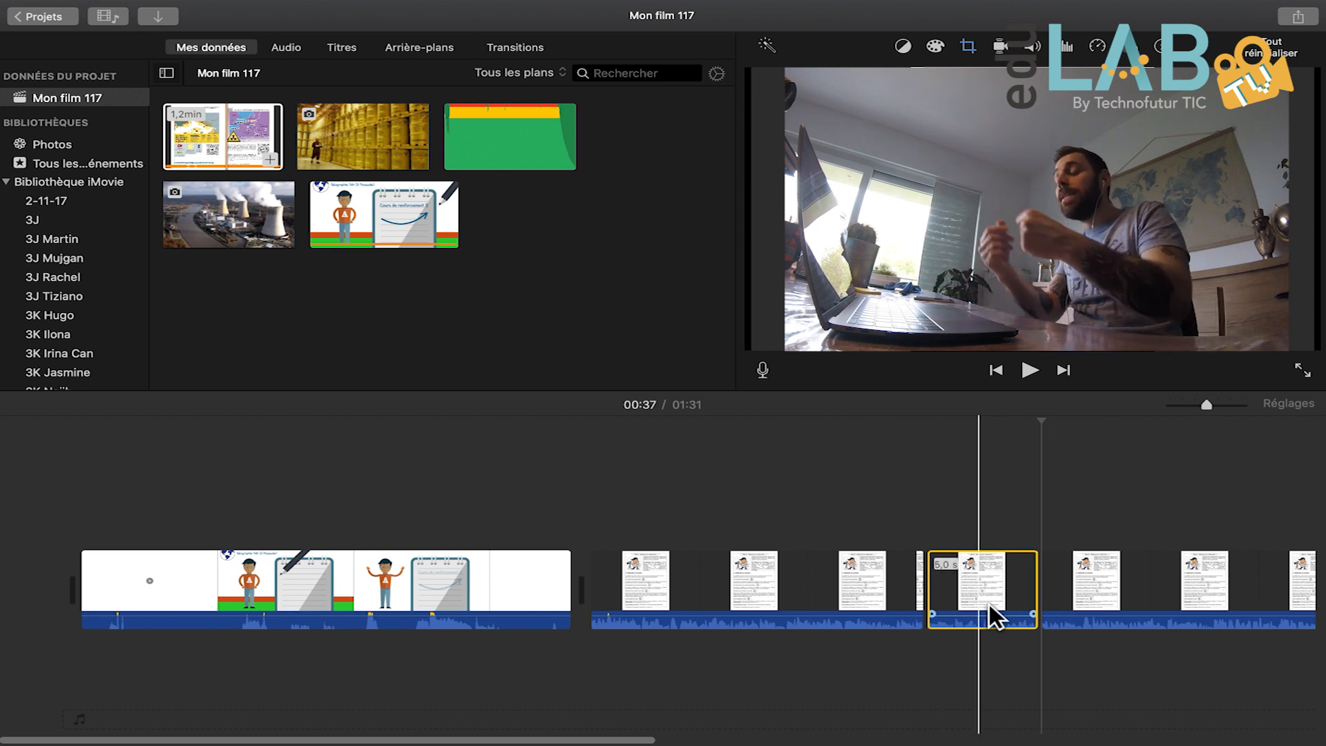
pyautogui.press('Delete')
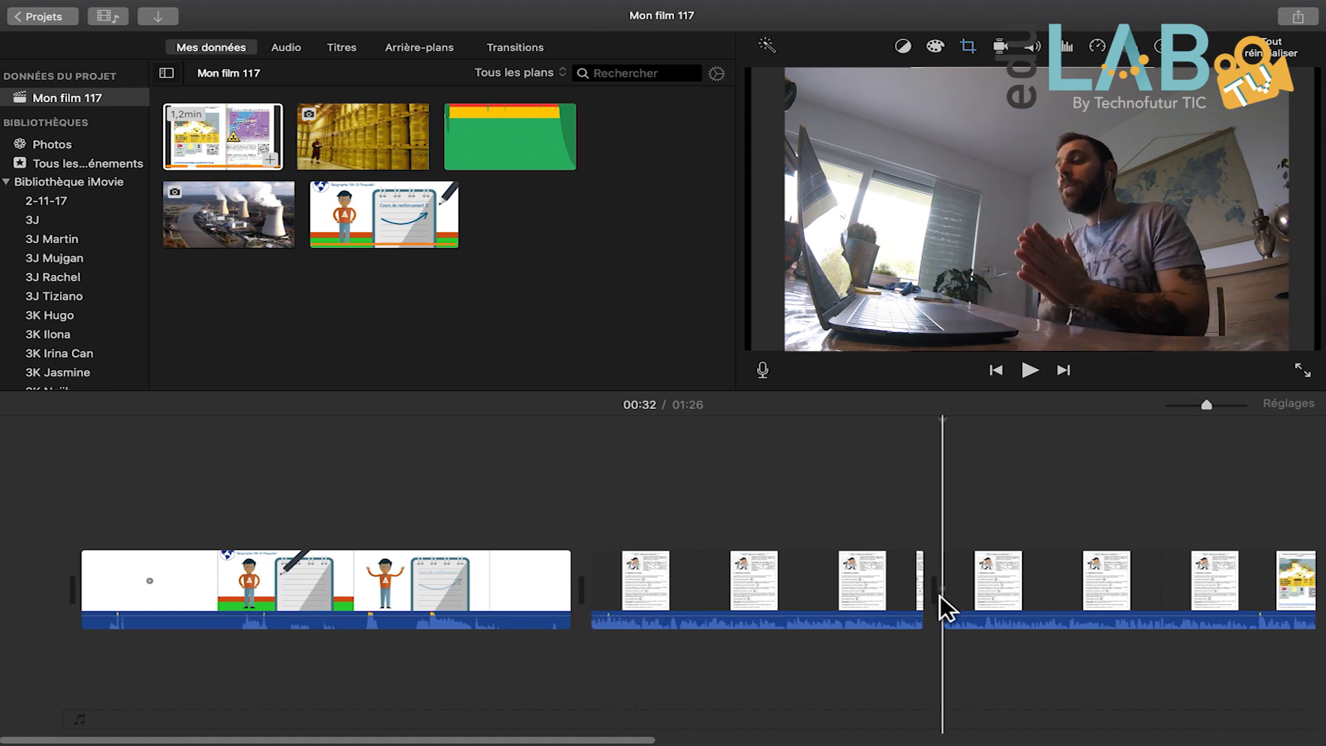
# View the available transitions and add the yellow barrels photo from the project media after the last clip.
pyautogui.click(518, 48)
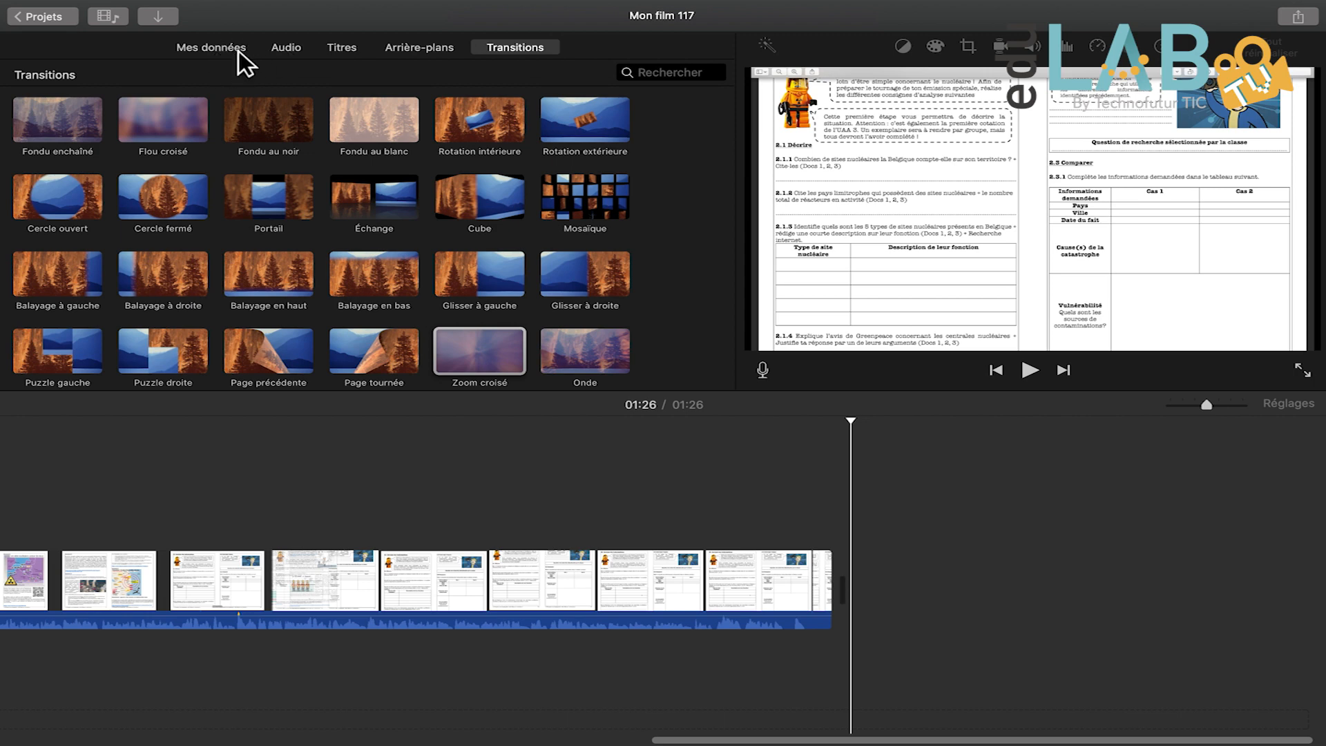
pyautogui.click(216, 50)
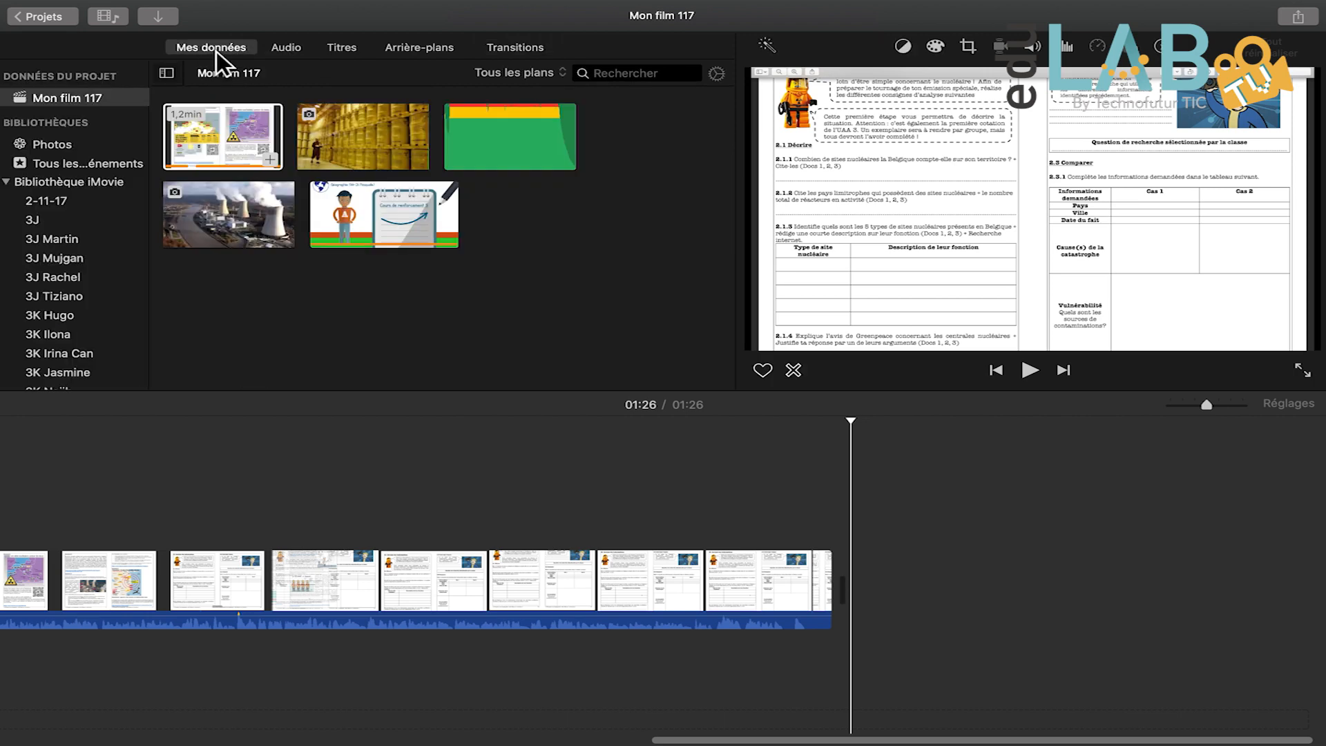
pyautogui.click(367, 146)
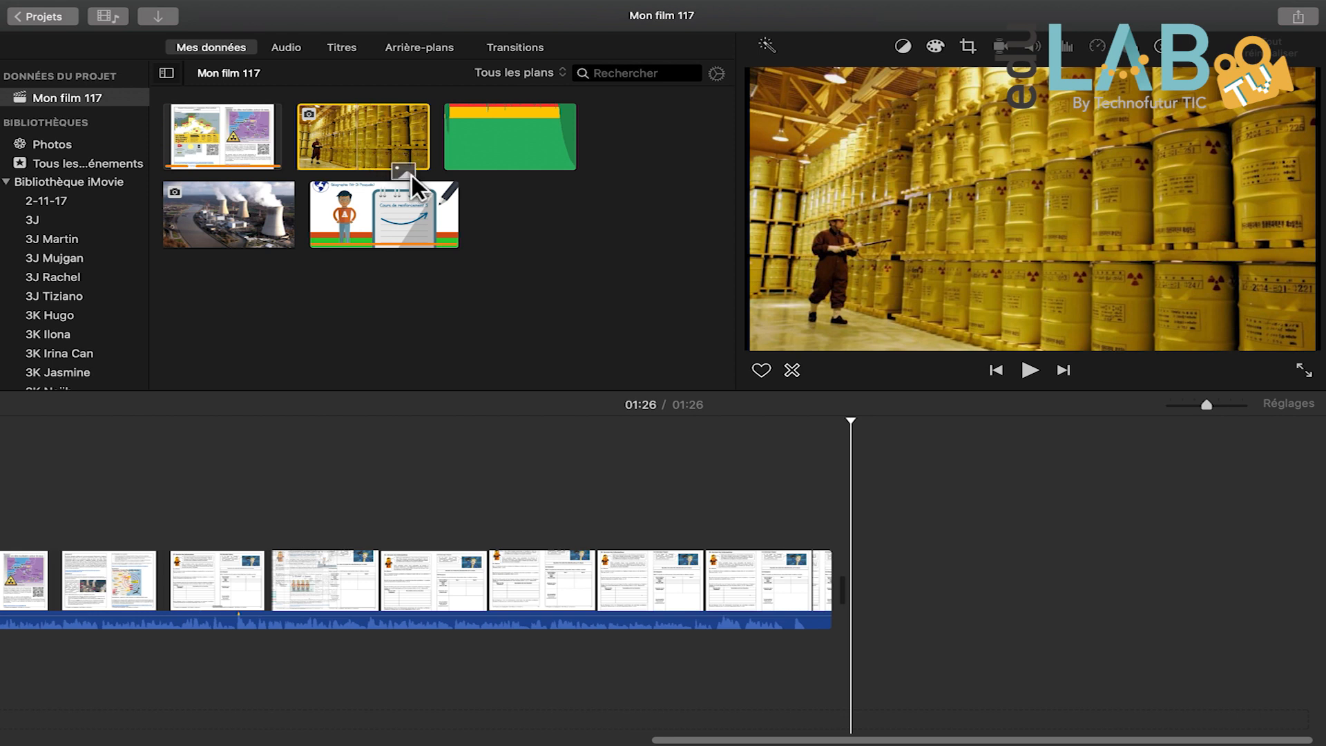
pyautogui.moveTo(851, 437); pyautogui.dragTo(863, 568)
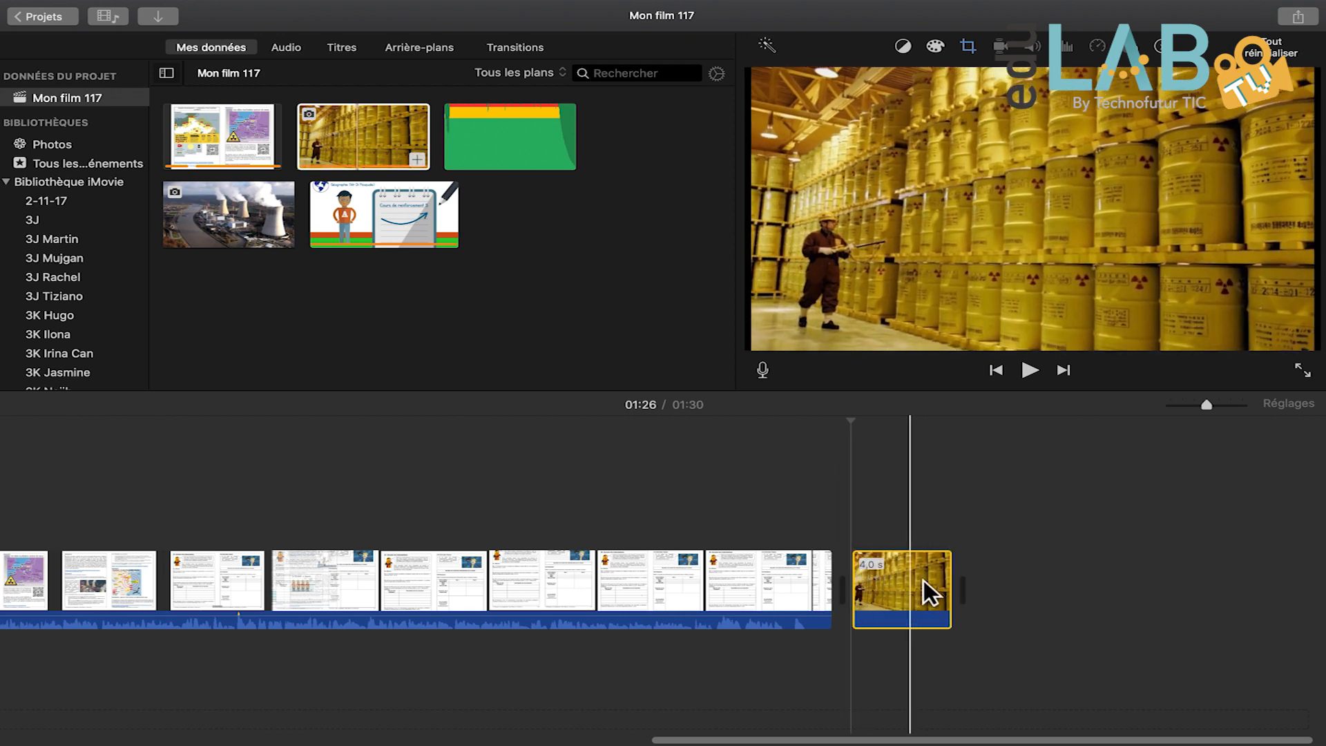
# Set the playhead near the start of the barrels photo, open the voice-over controls and record a voice-over.
pyautogui.click(930, 595)
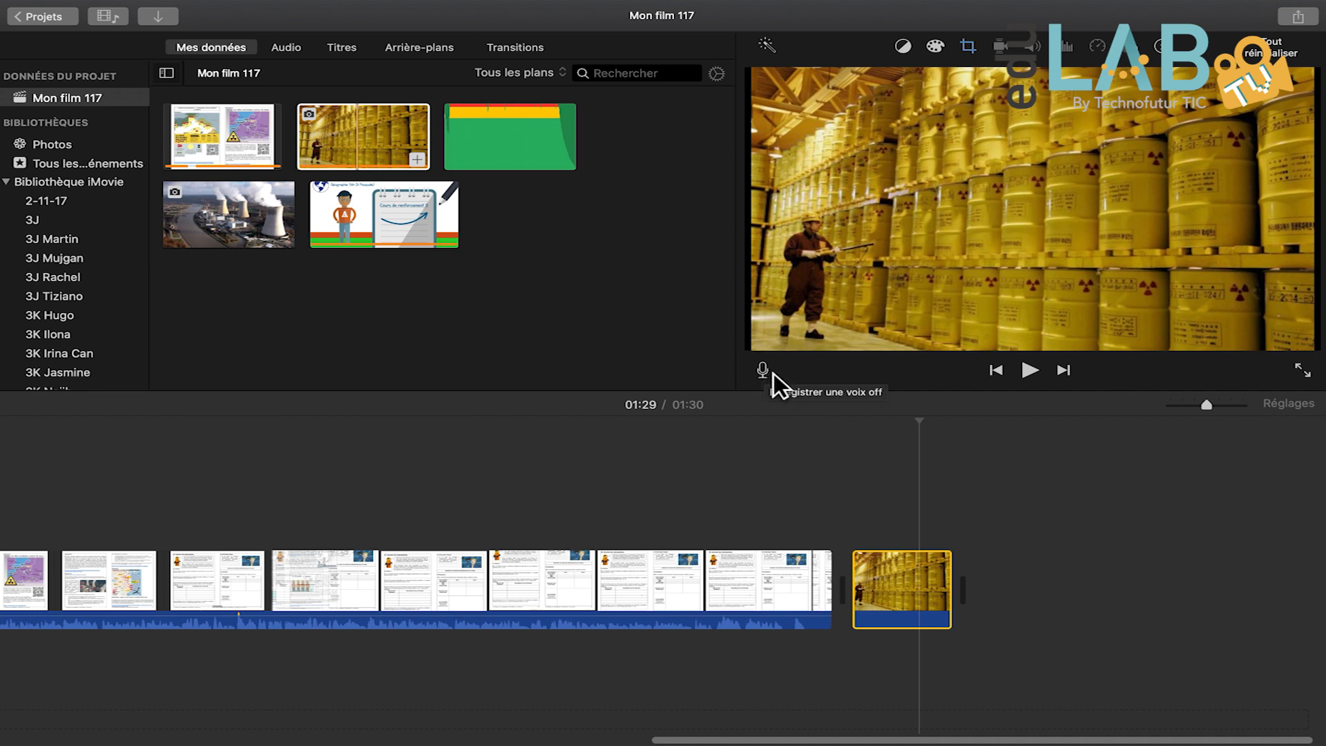
pyautogui.moveTo(919, 442); pyautogui.dragTo(872, 435)
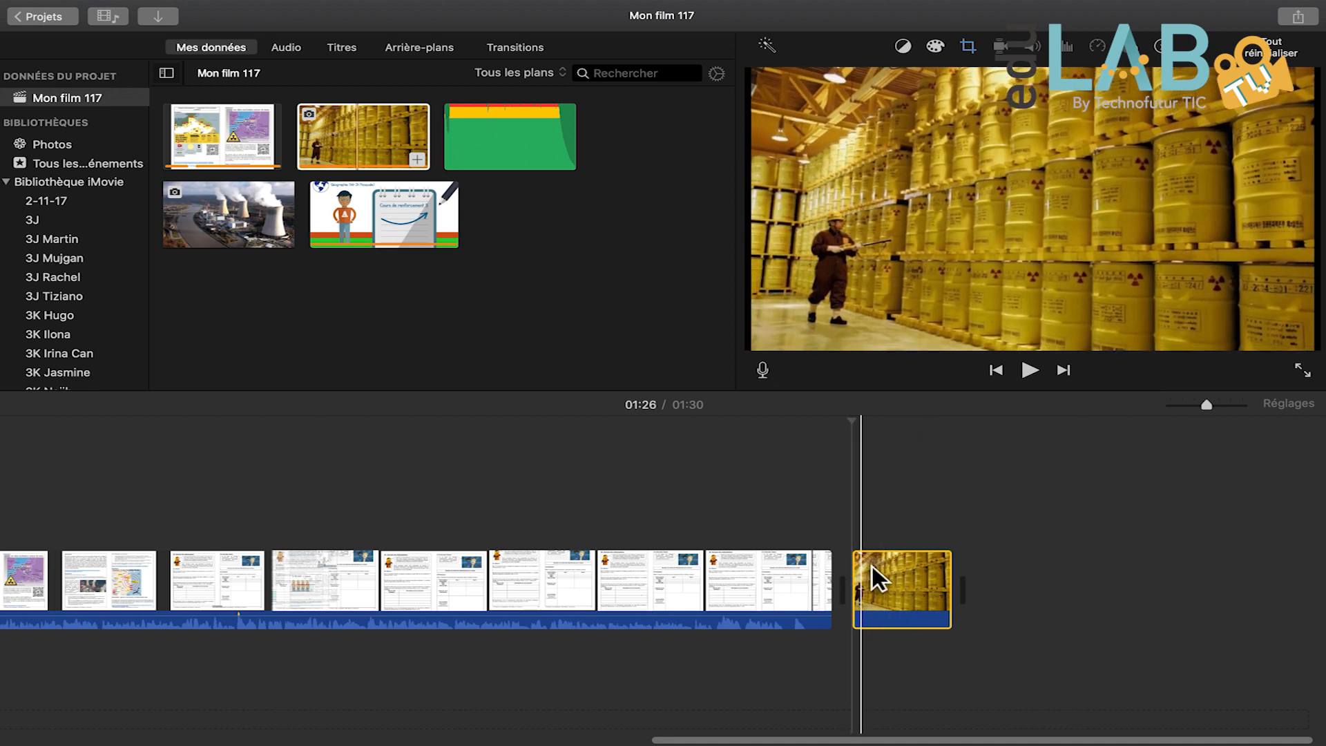
pyautogui.click(768, 374)
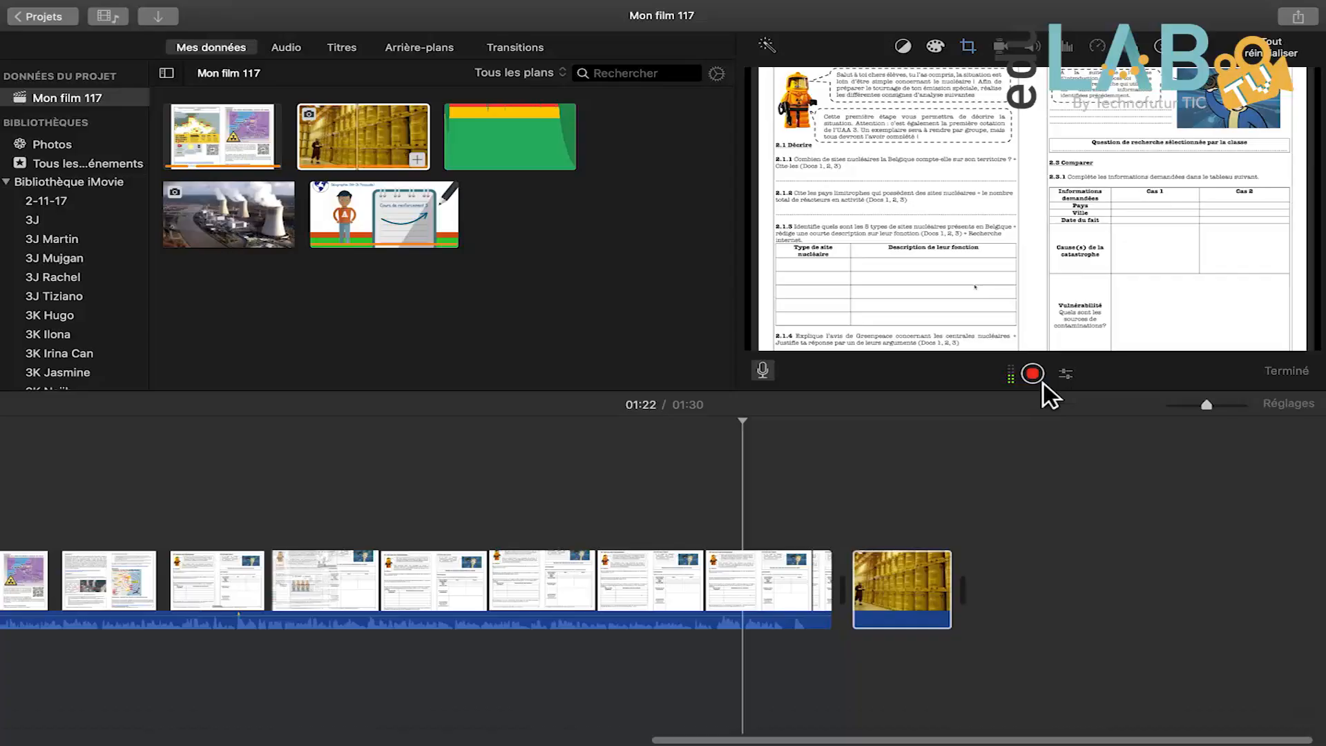
pyautogui.click(1044, 382)
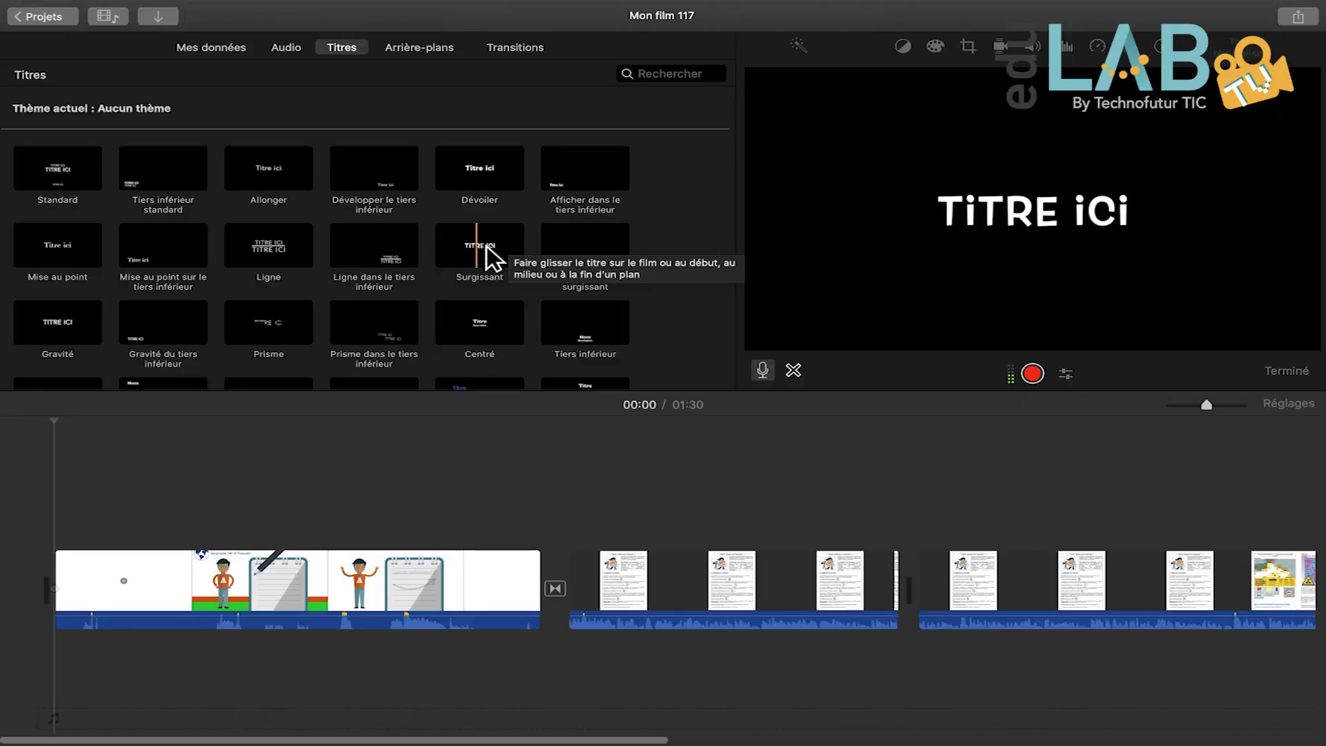
# Place the Surgissant title above the start of the intro clip and put the text cursor at the end of its placeholder text.
pyautogui.moveTo(488, 246); pyautogui.dragTo(478, 304)
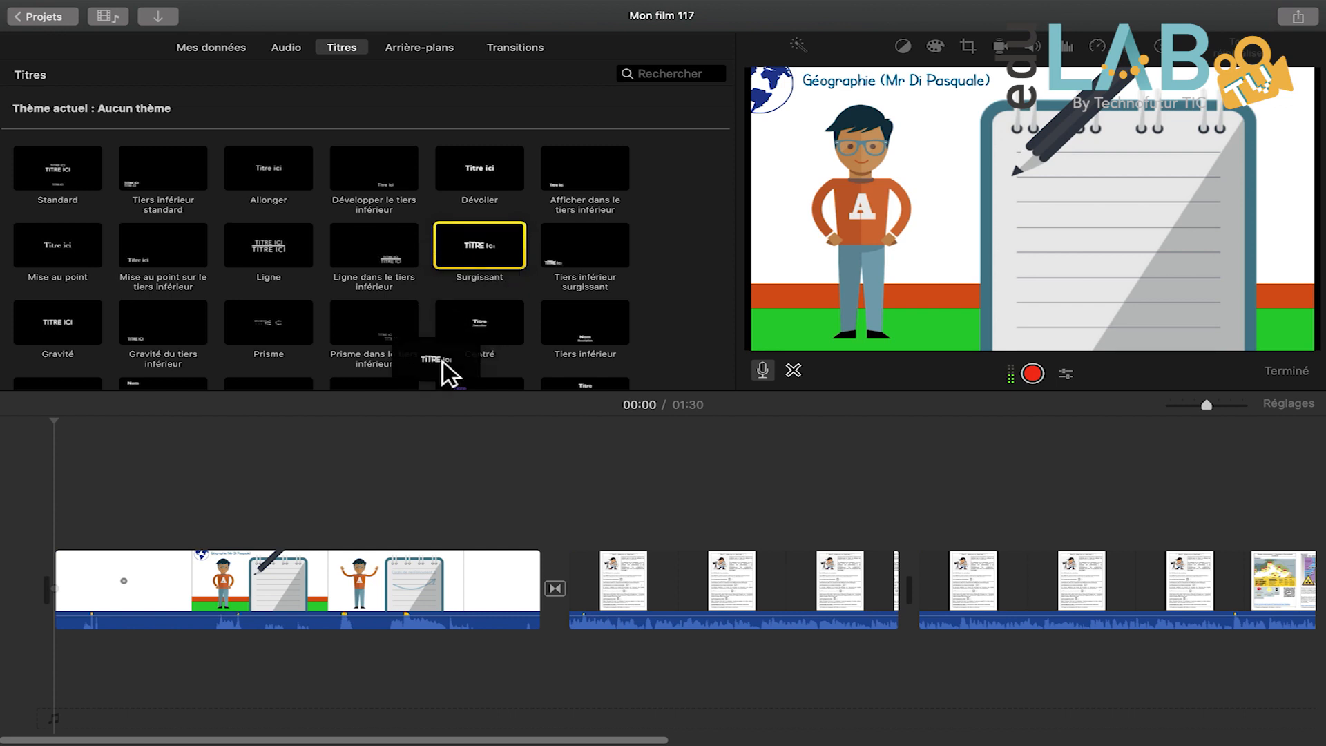
pyautogui.moveTo(373, 405); pyautogui.dragTo(61, 529)
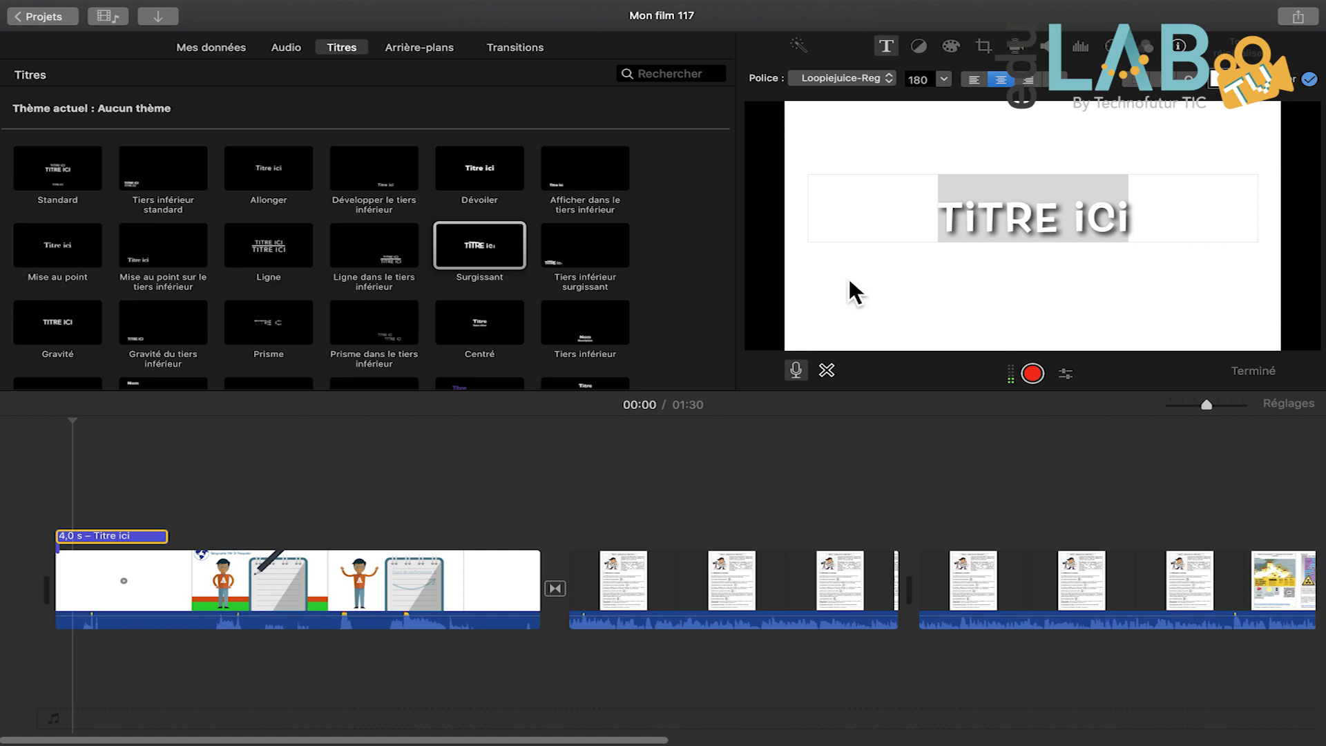
pyautogui.doubleClick(1134, 222)
pyautogui.click(1134, 223)
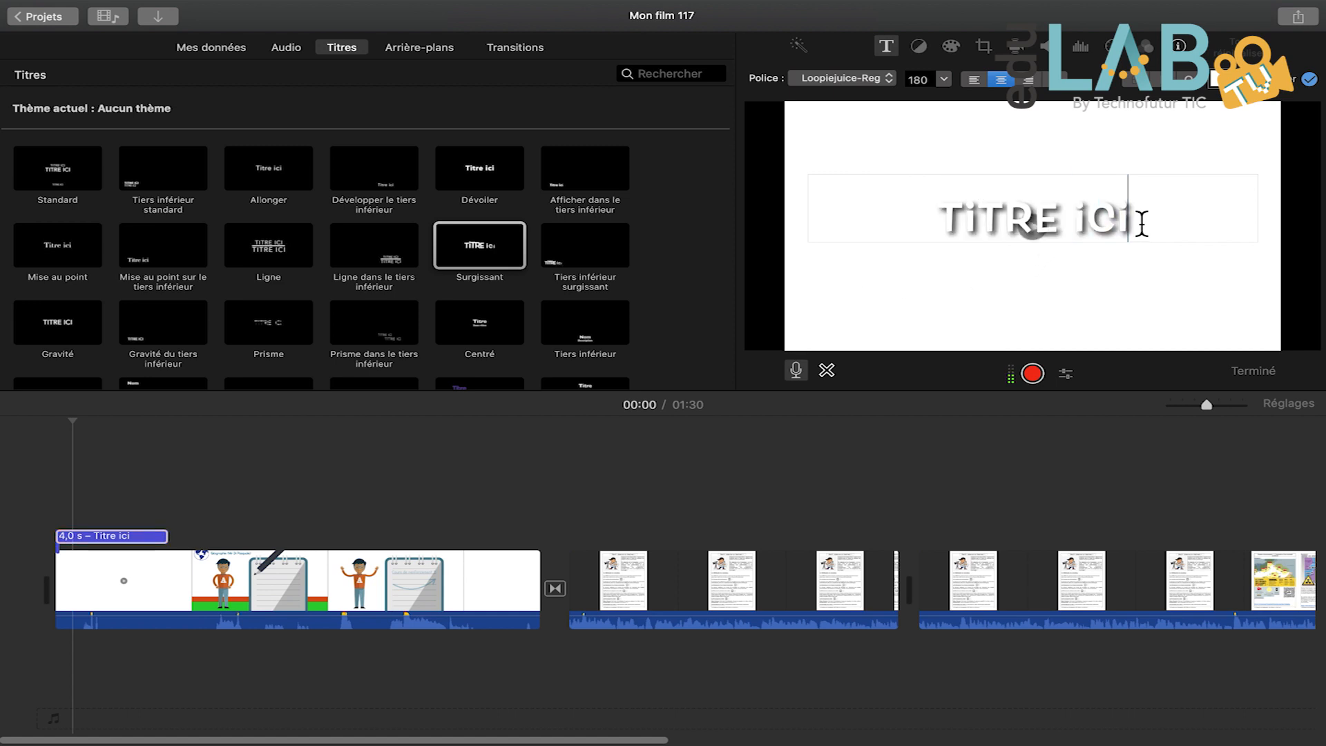